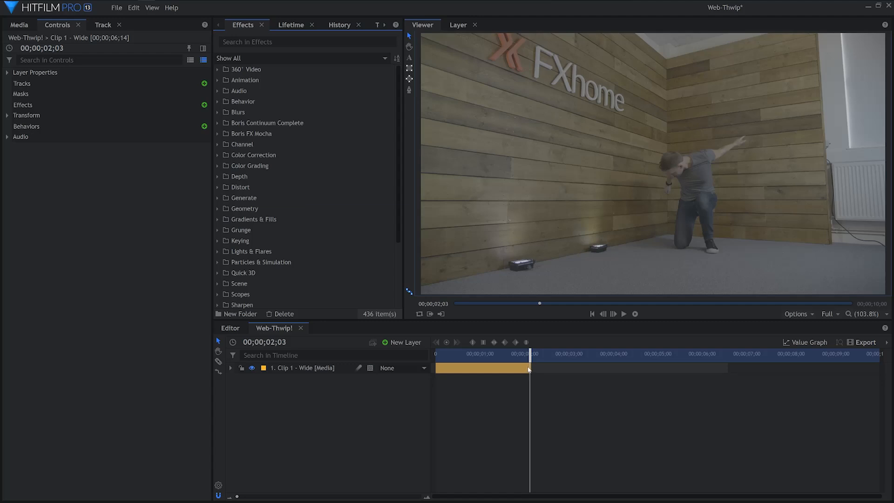
Create a new point layer named "Hand Track"
click(415, 343)
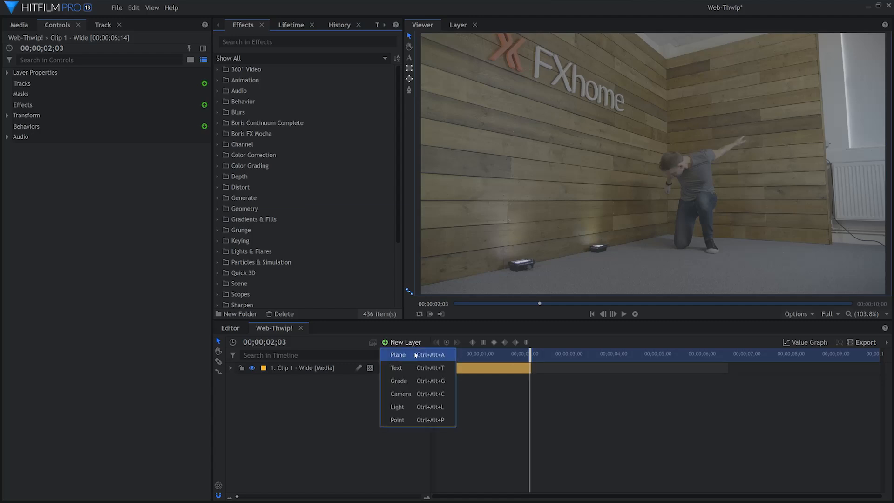
click(406, 419)
text(Hand Track)
key(Return)
Add a tracker to the Clip 1 - Wide layer
click(321, 383)
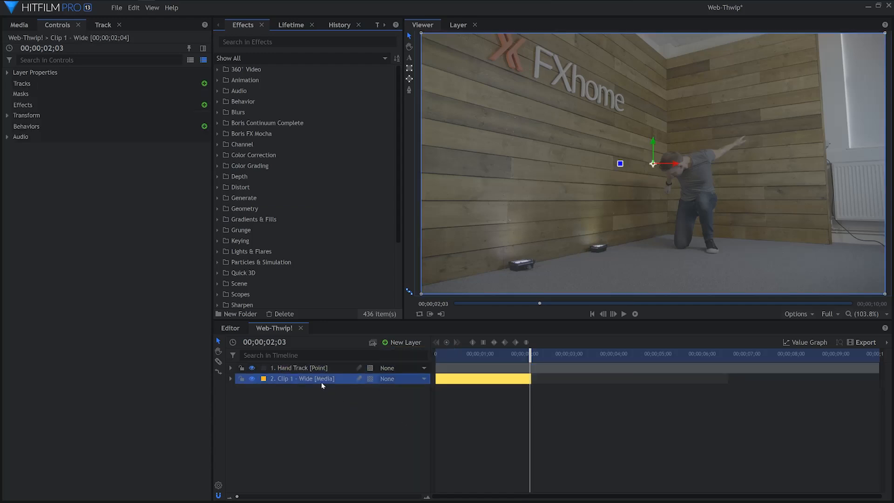
click(230, 379)
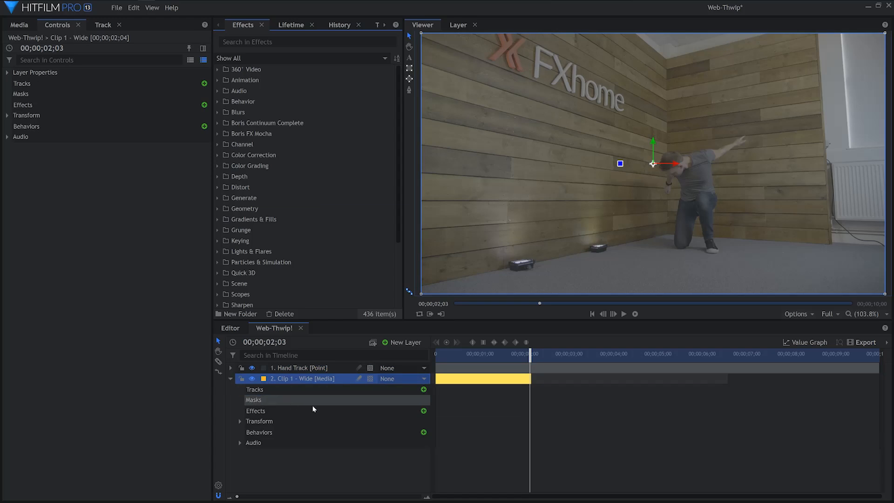
click(423, 389)
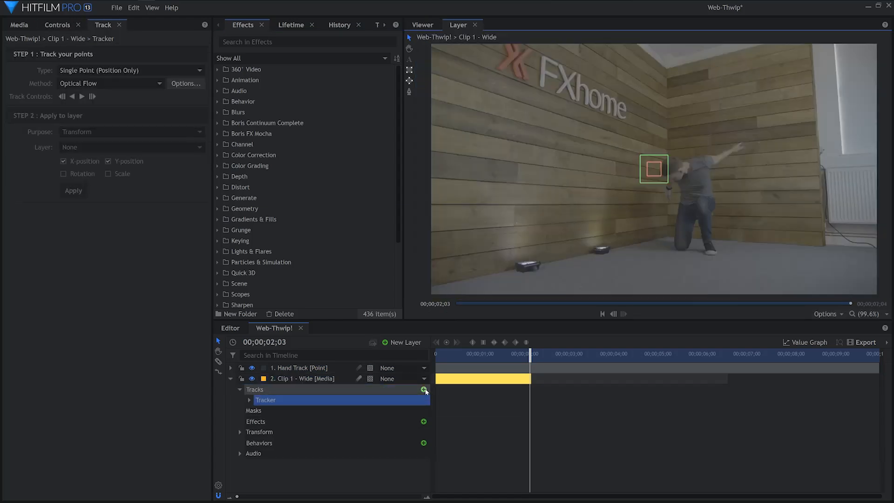
Place the single-point tracker over the man's outstretched lower hand and track it backward through the clip
drag(659, 175, 675, 195)
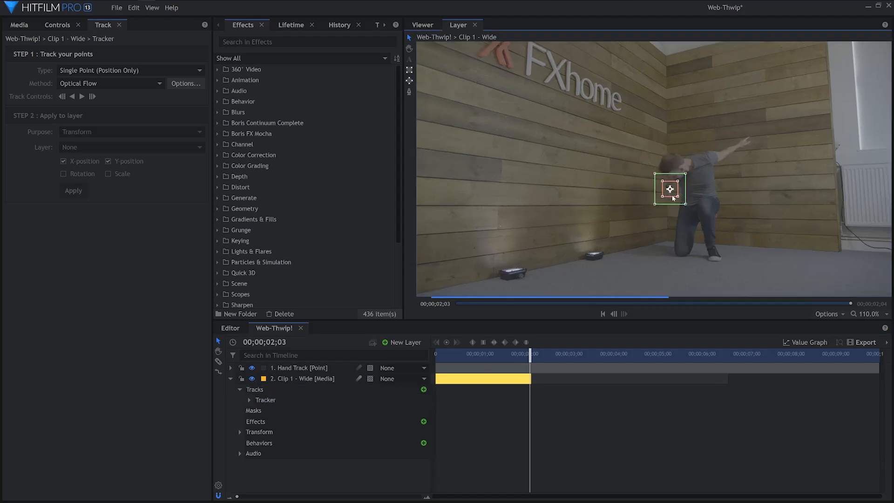
scroll(676, 195, up, 5)
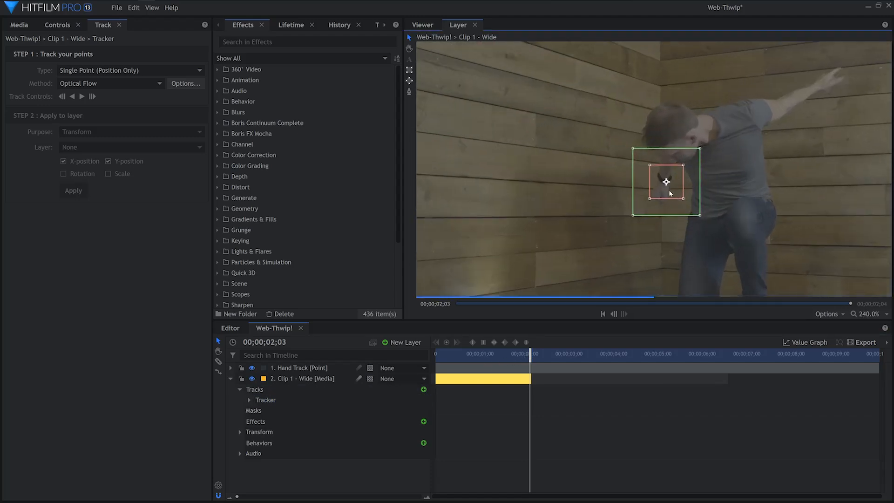
click(73, 98)
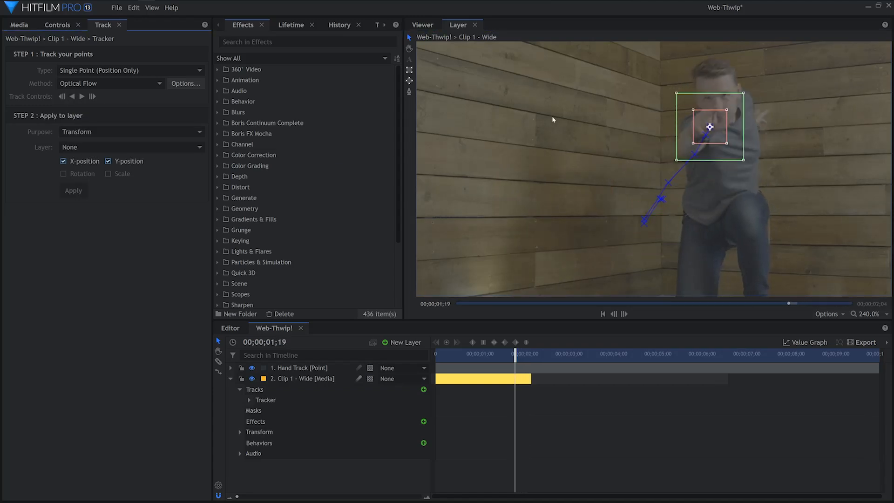
click(62, 97)
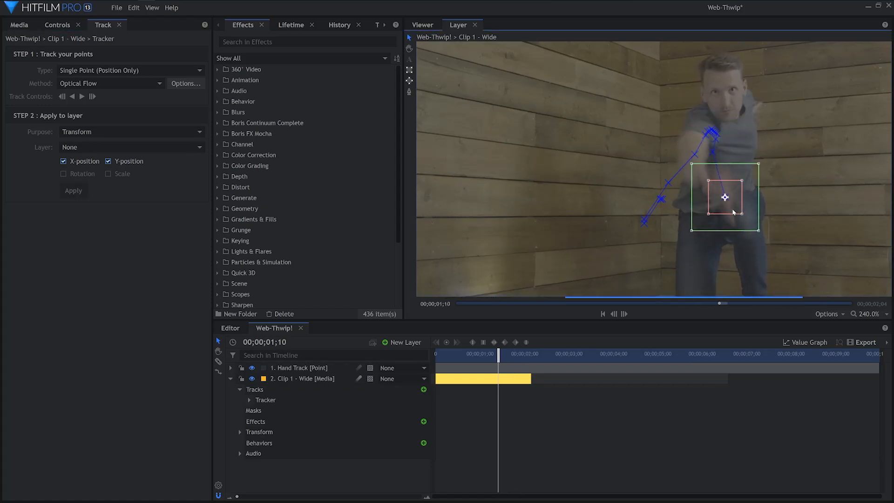
Trim the start of the Hand Track point layer to 00;00;01;11
drag(471, 354, 500, 354)
click(441, 369)
click(501, 380)
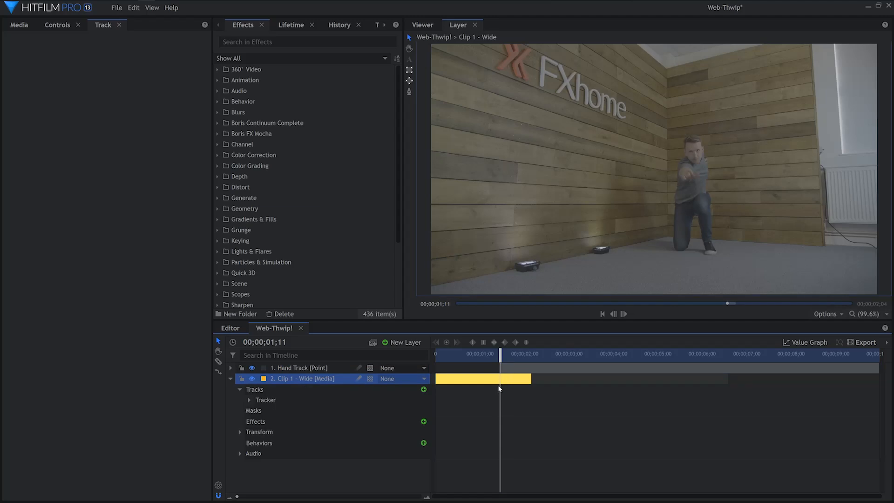
Apply the tracker's X and Y position data to the Hand Track layer and check its motion path on the clip
click(294, 400)
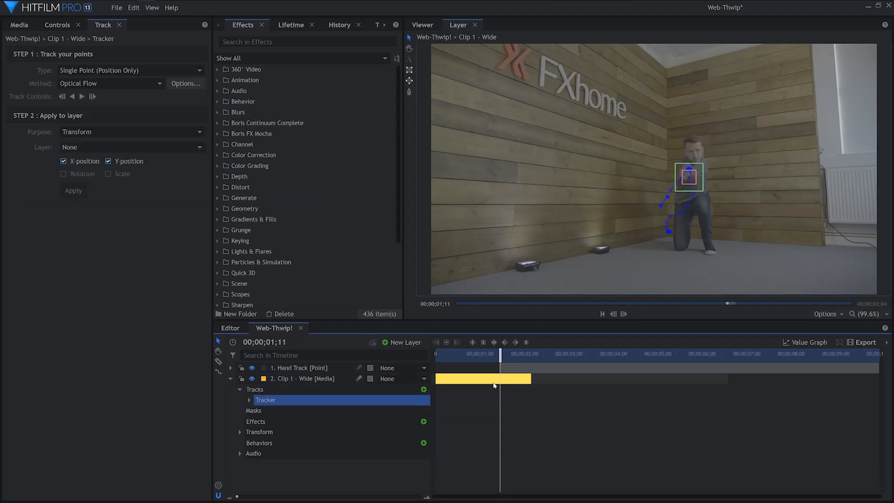
click(144, 148)
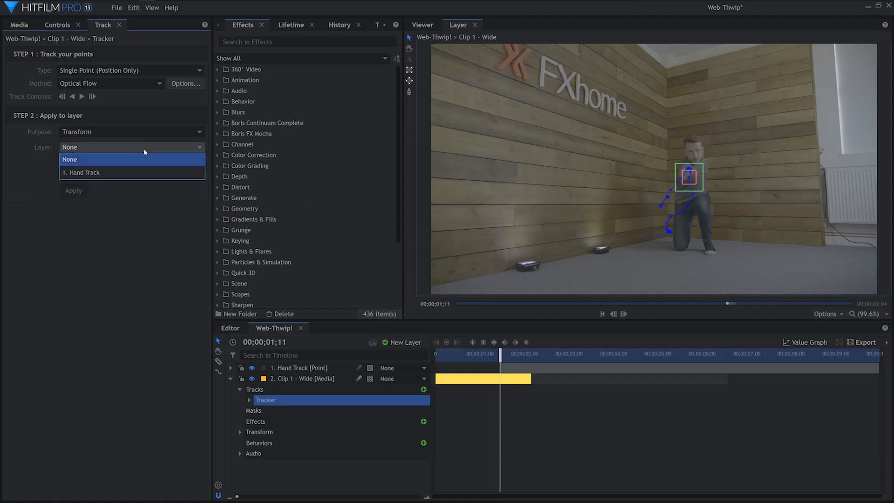
click(146, 173)
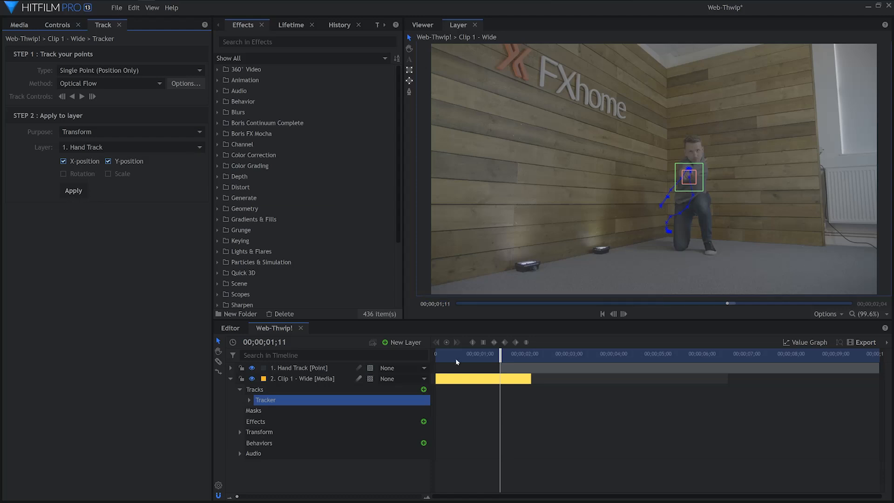
click(230, 379)
click(422, 25)
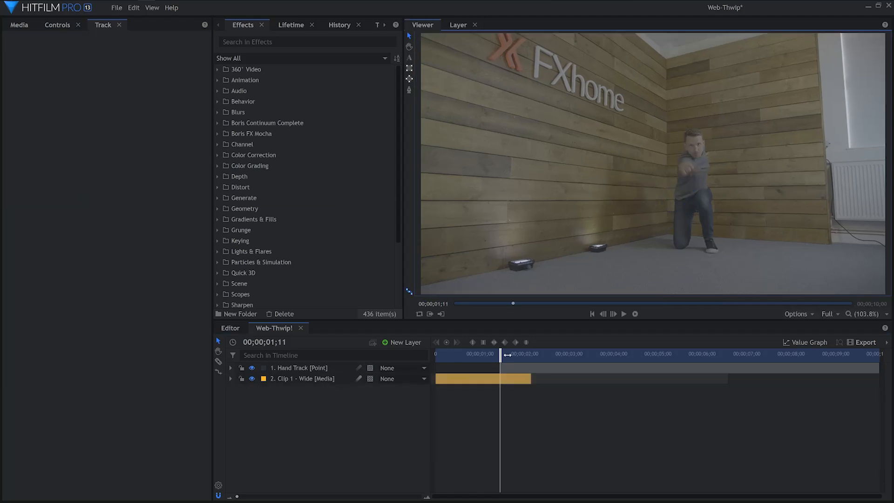
click(501, 368)
mouse_move(500, 355)
mouse_down()
mouse_move(518, 355)
mouse_move(500, 356)
mouse_up()
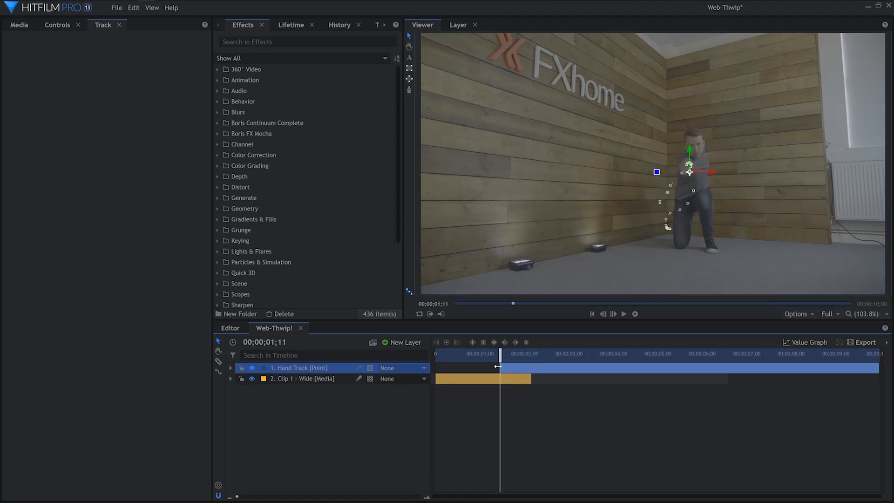
Add the Quick 3D Smoke effect to the composition above the Hand Track layer
scroll(312, 214, down, 3)
click(217, 185)
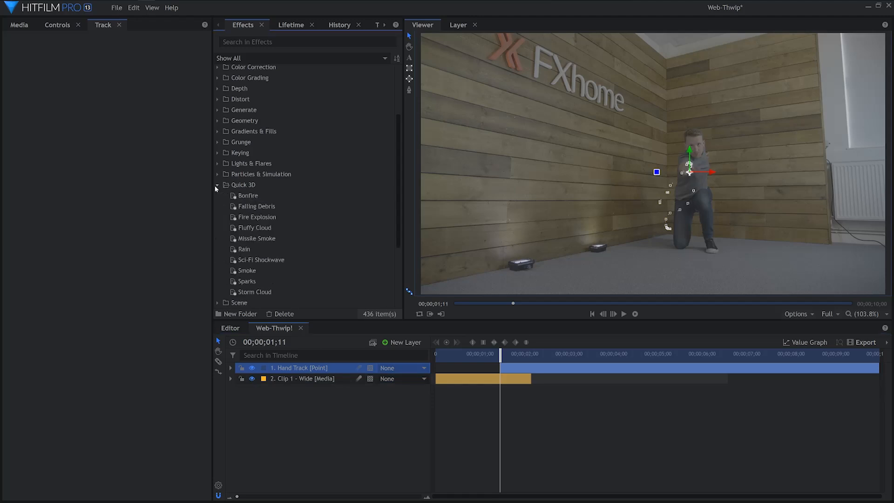
click(277, 276)
drag(293, 358, 293, 368)
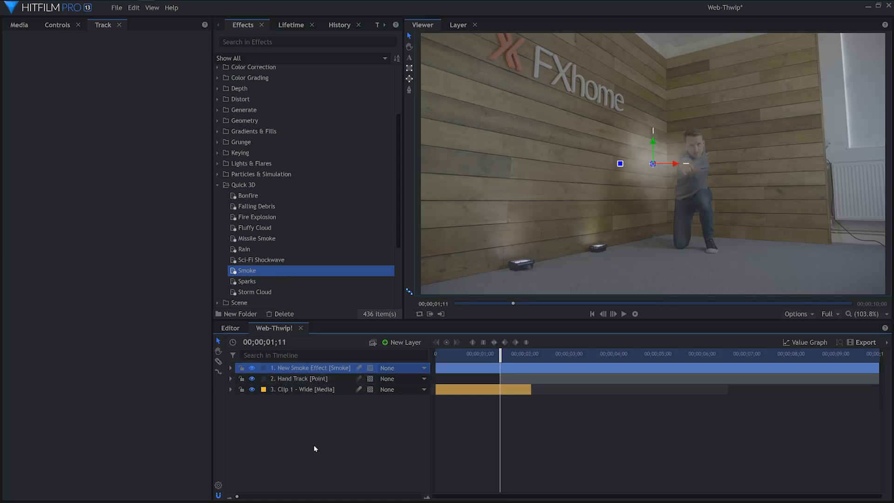
Position the smoke effect over the man's hand at 153, -37, 0 and set its scale to 25%
click(230, 368)
click(239, 379)
drag(394, 411, 349, 422)
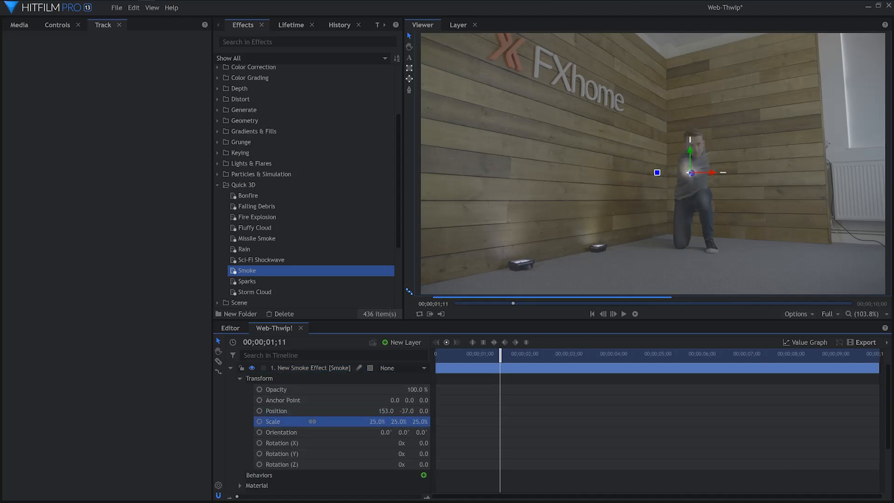
click(240, 378)
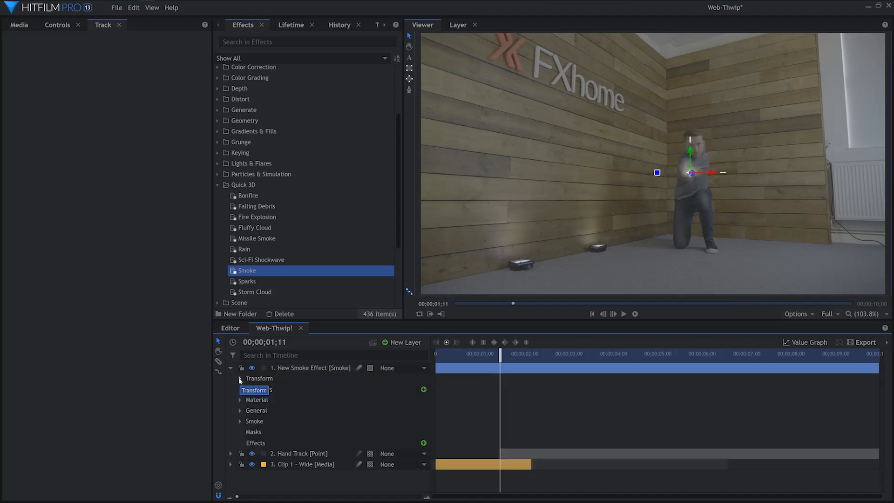
Parent the smoke effect layer to Hand Track
click(404, 368)
click(407, 393)
click(230, 368)
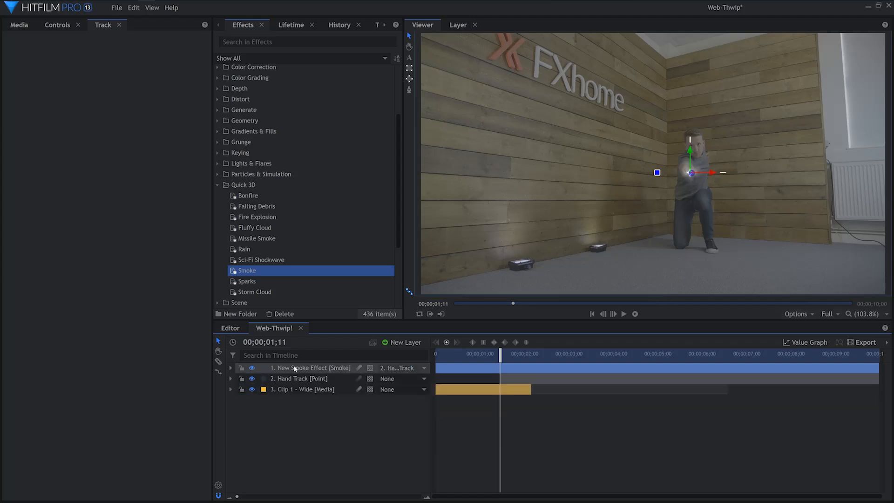
Set the smoke's Density to 100, Gravity Strength -24, Linger 3, Linger Variation 17, Speed 1000 and Speed Variation 1800
click(68, 26)
click(7, 127)
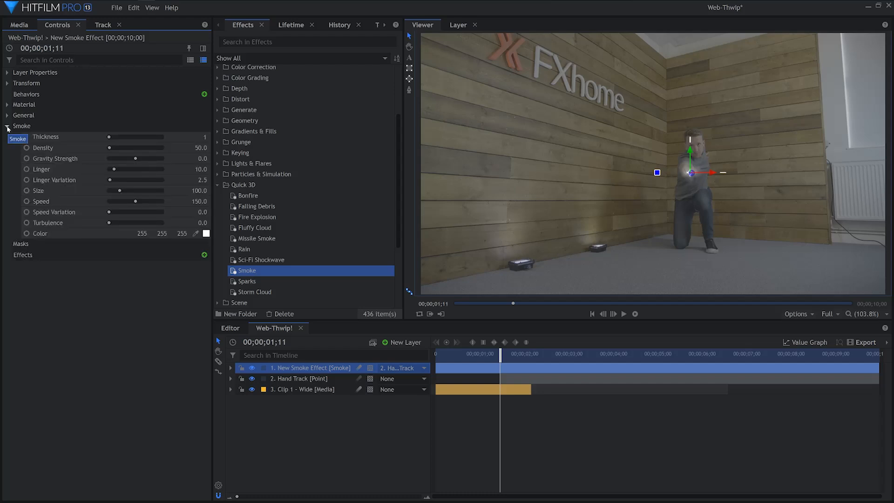
drag(110, 148, 117, 184)
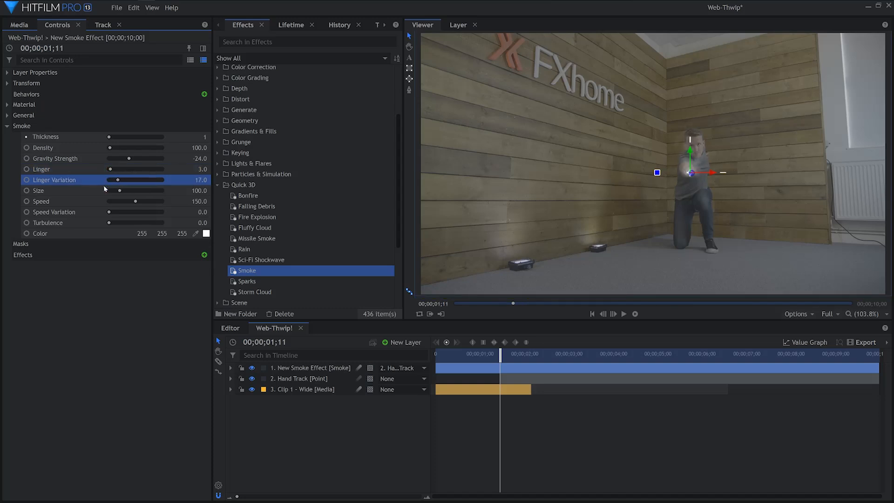
drag(138, 203, 117, 216)
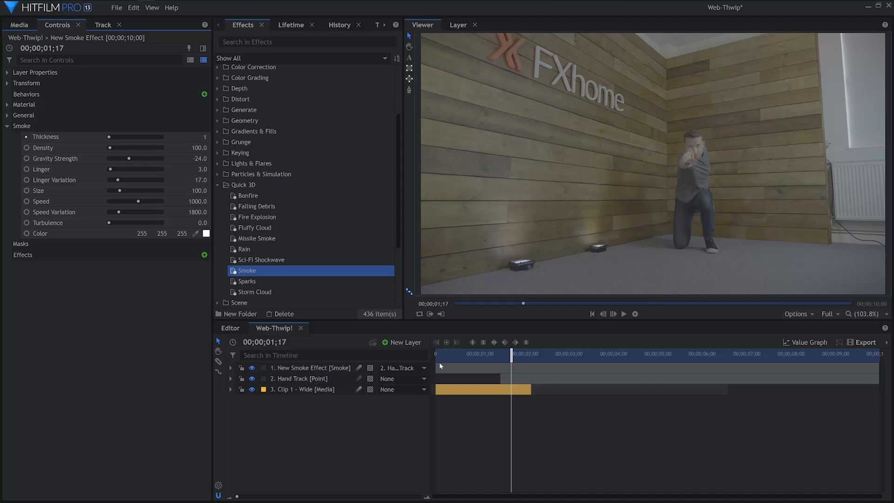
Start the smoke layer at 00;00;01;11 and keyframe its Size from 200 there to 0 at 00;00;01;17
drag(471, 370, 502, 361)
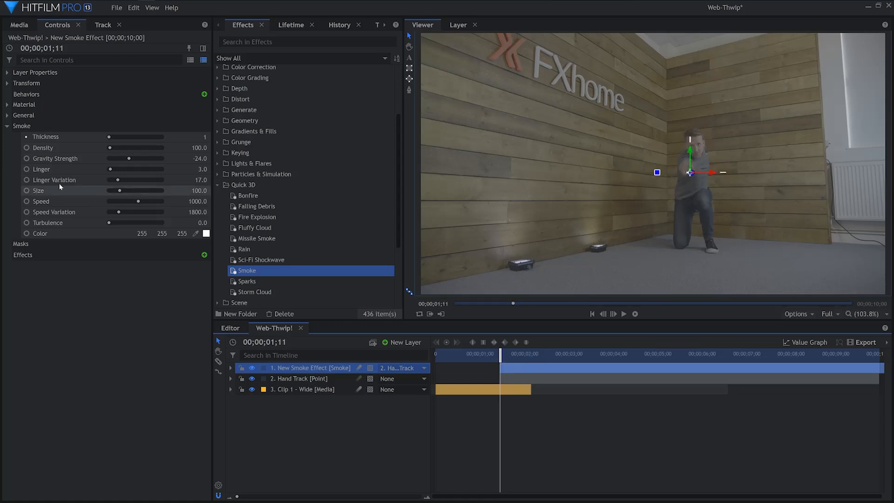
click(161, 193)
click(195, 192)
text(200)
key(Return)
drag(500, 353, 512, 353)
drag(123, 193, 91, 185)
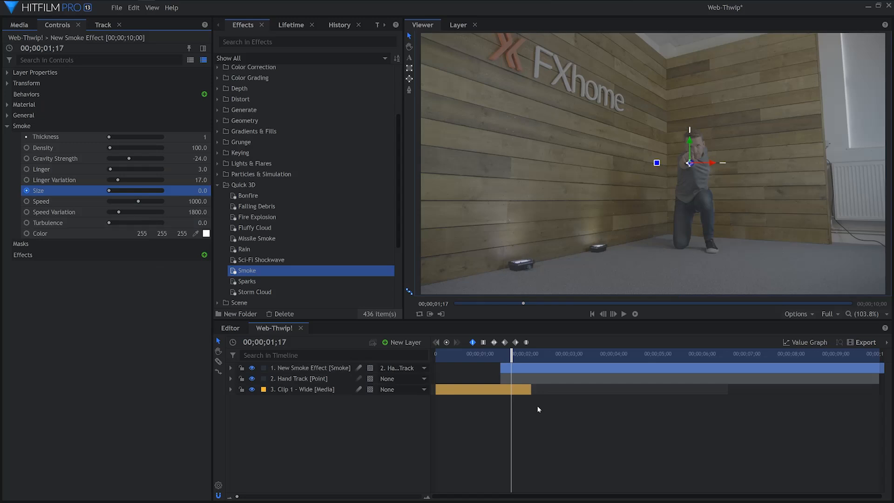
Return to 00;00;01;11 and create a black 1920 × 1080 plane named "Webbing"
mouse_move(497, 355)
mouse_down()
mouse_move(508, 355)
mouse_move(499, 355)
mouse_up()
click(395, 417)
key(period)
click(408, 346)
click(409, 355)
text(Webbing)
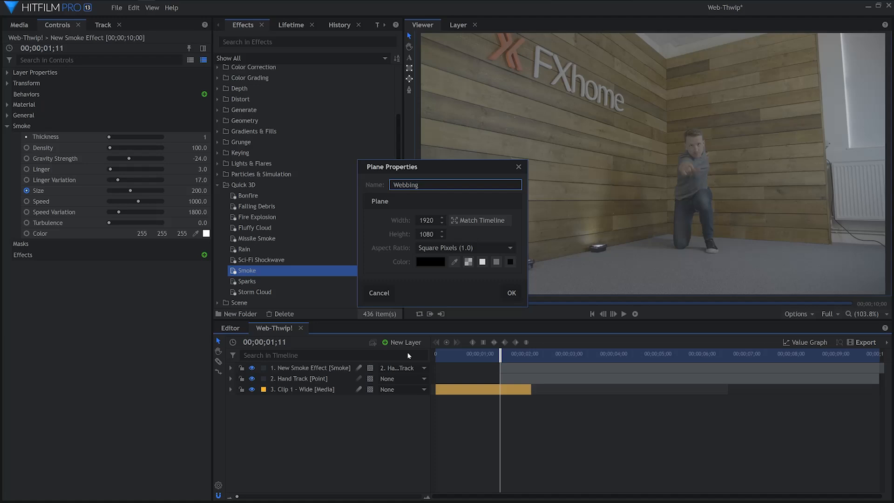
key(Return)
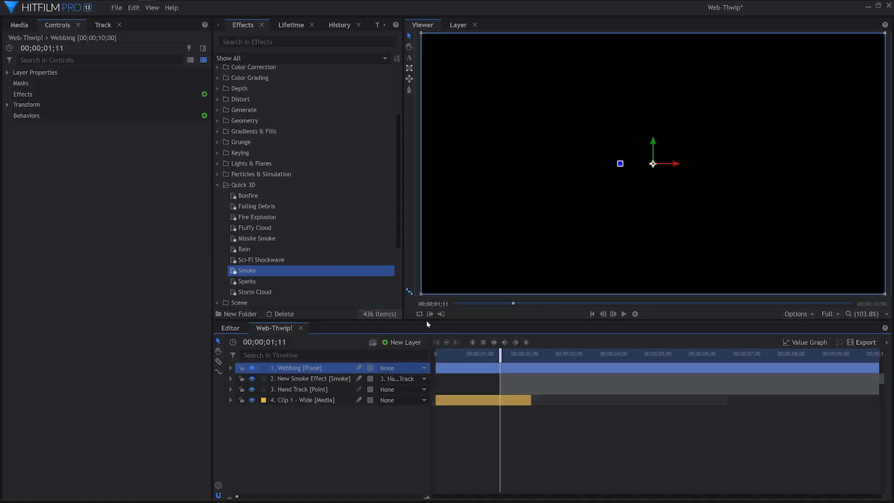
Apply the Lightning & Electricity effect to the Webbing plane
click(217, 185)
click(217, 174)
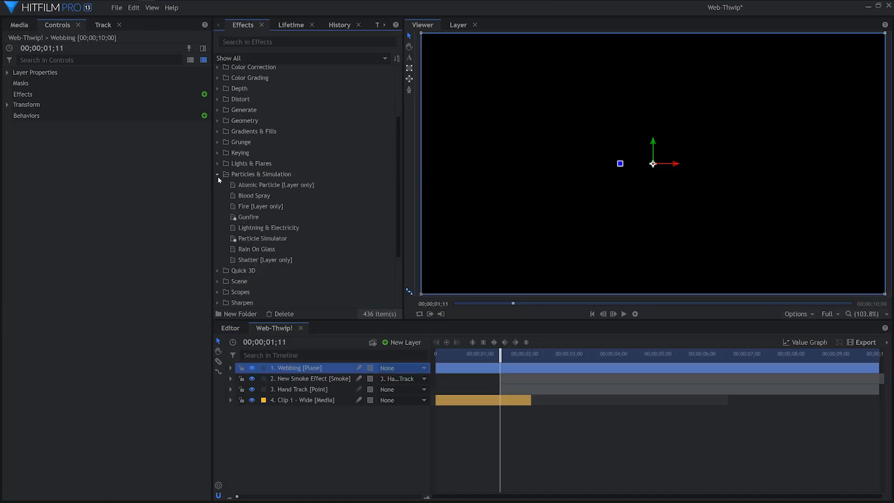
drag(259, 229, 259, 233)
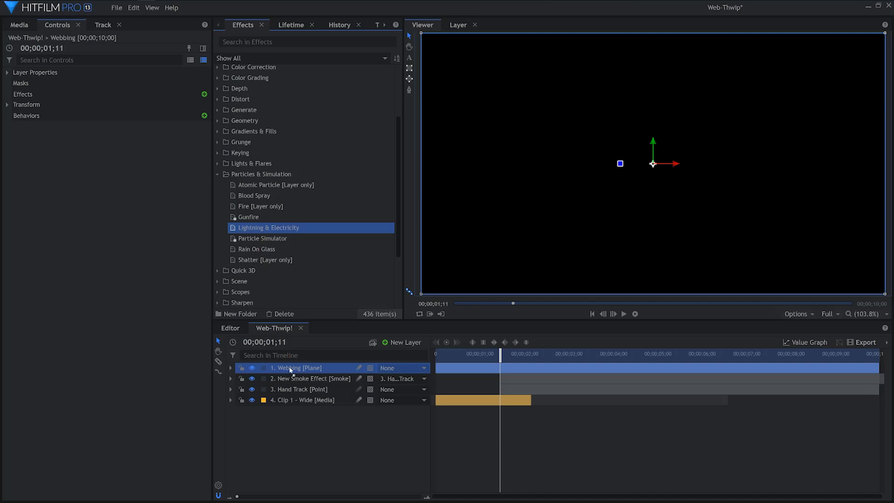
drag(289, 370, 290, 369)
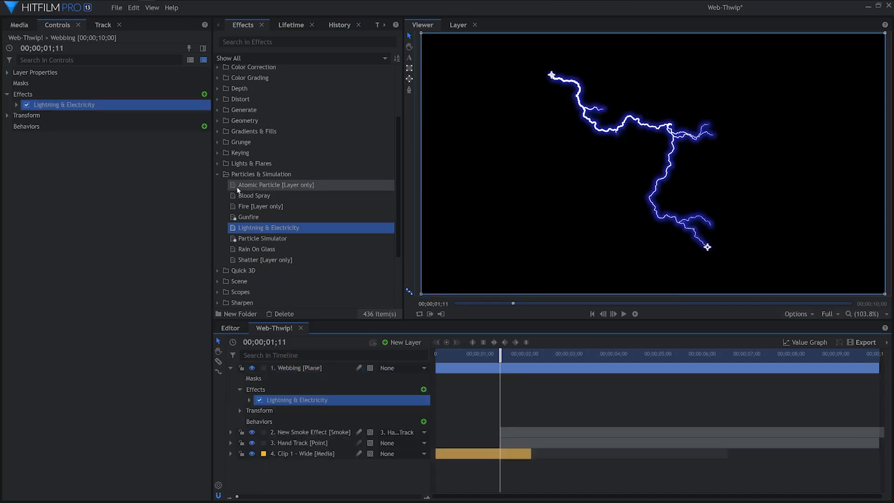
Apply the Demult keying effect to the Webbing plane, below Lightning & Electricity
click(218, 175)
click(219, 155)
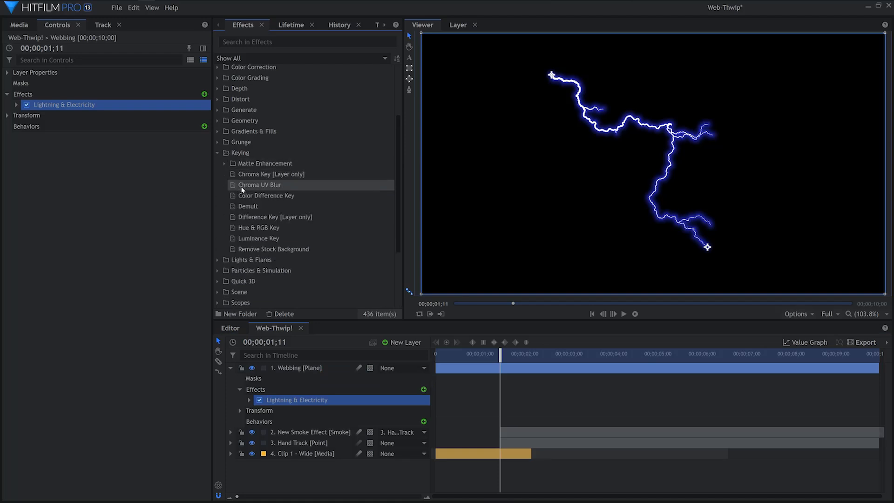
click(247, 209)
drag(107, 115, 108, 117)
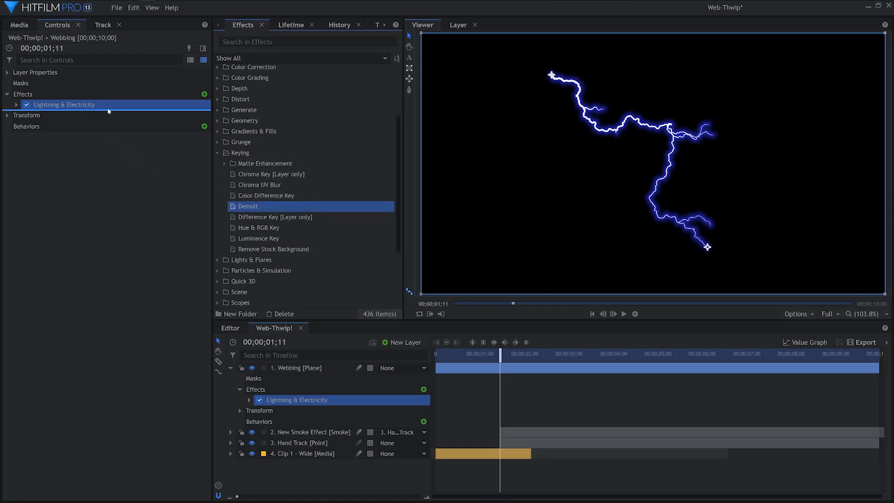
Lower the Glow opacity of the Lightning & Electricity effect to remove the blue glow
click(17, 105)
click(26, 223)
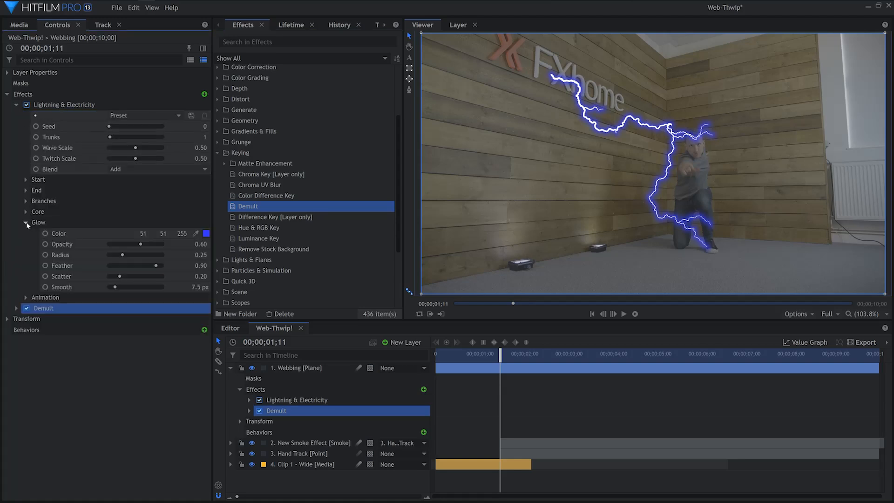
drag(139, 246, 138, 244)
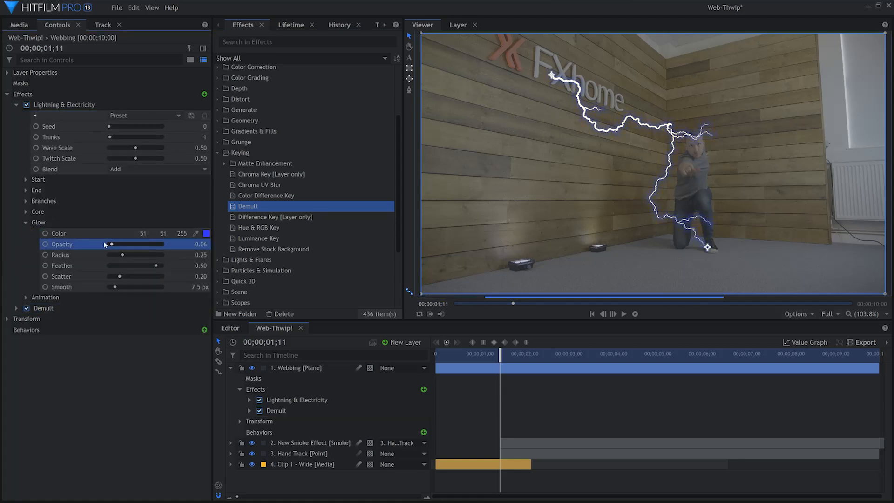
click(26, 222)
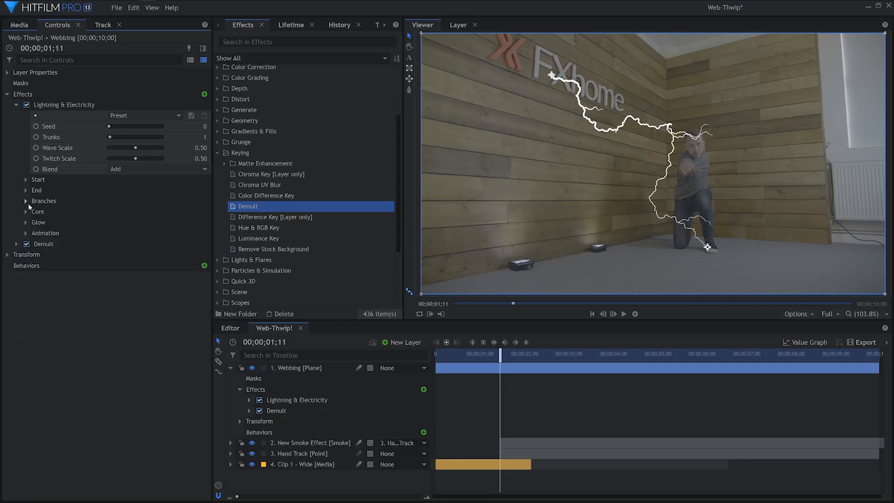
Reduce the Branches quantity of the Lightning & Electricity effect to 2
click(26, 201)
click(112, 213)
drag(111, 214, 111, 215)
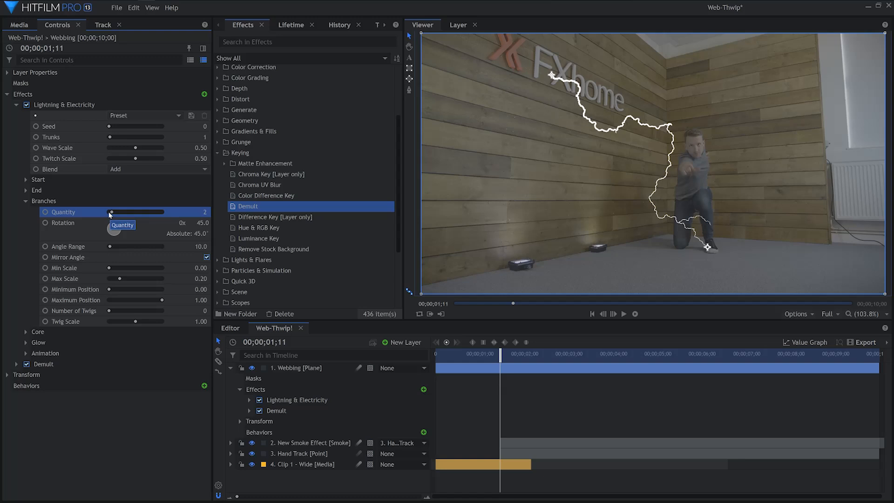
Set the lightning's Start Point to 0, 0 and attach its start to the Hand Track layer
click(26, 201)
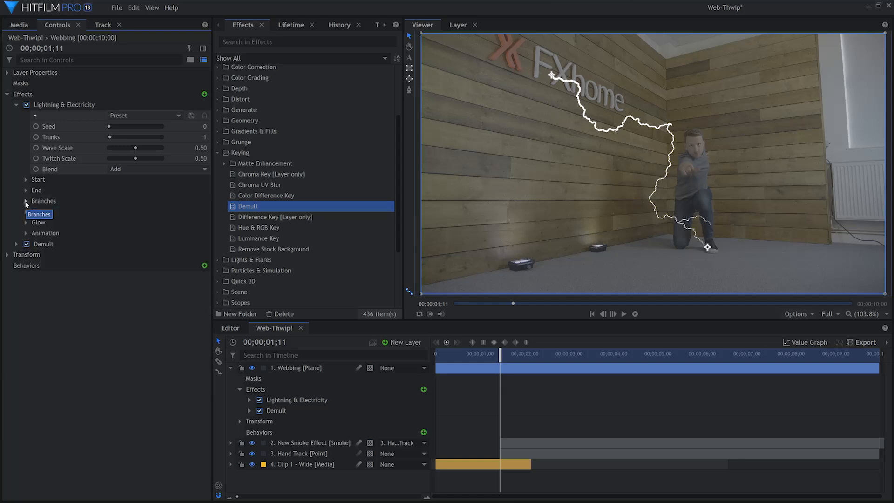
click(25, 180)
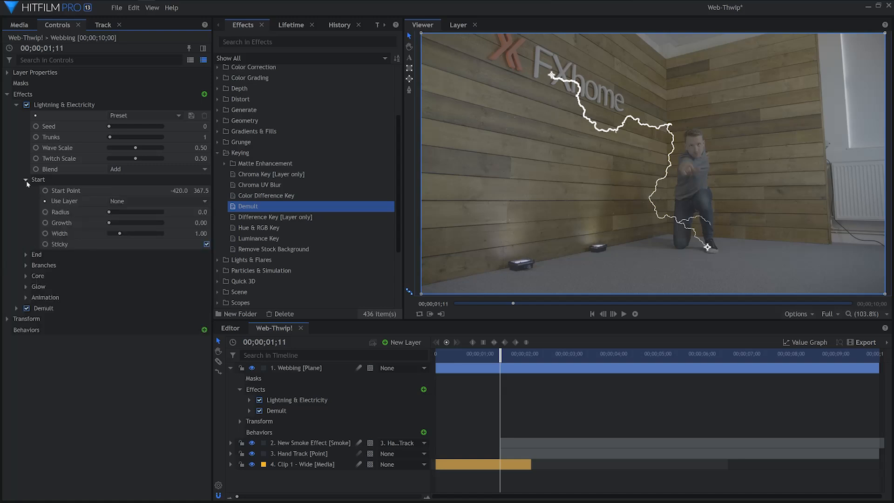
click(181, 190)
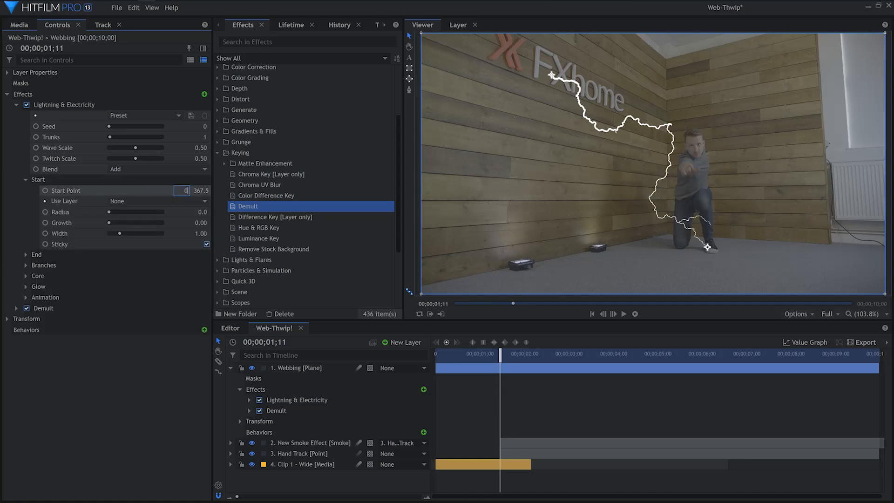
key(Return)
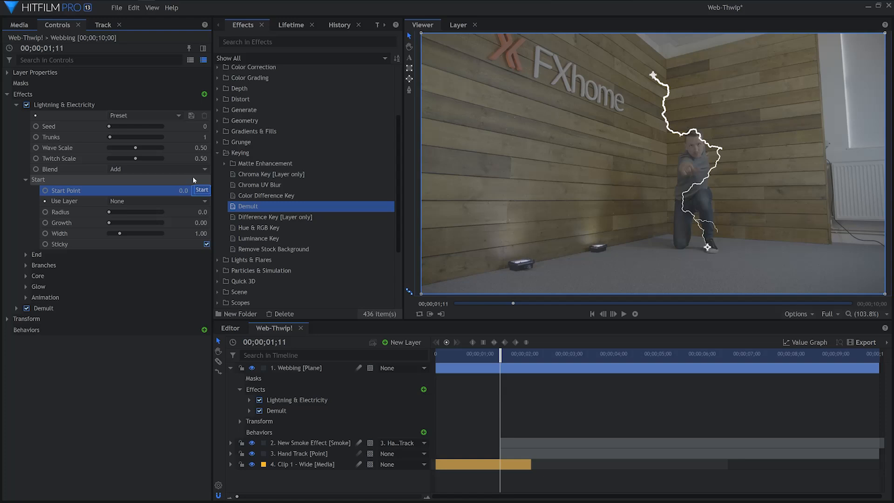
key(Return)
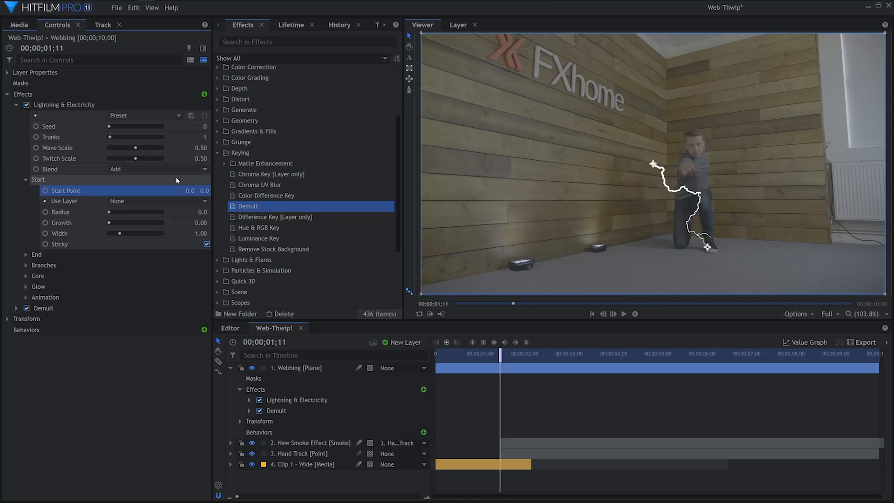
click(162, 201)
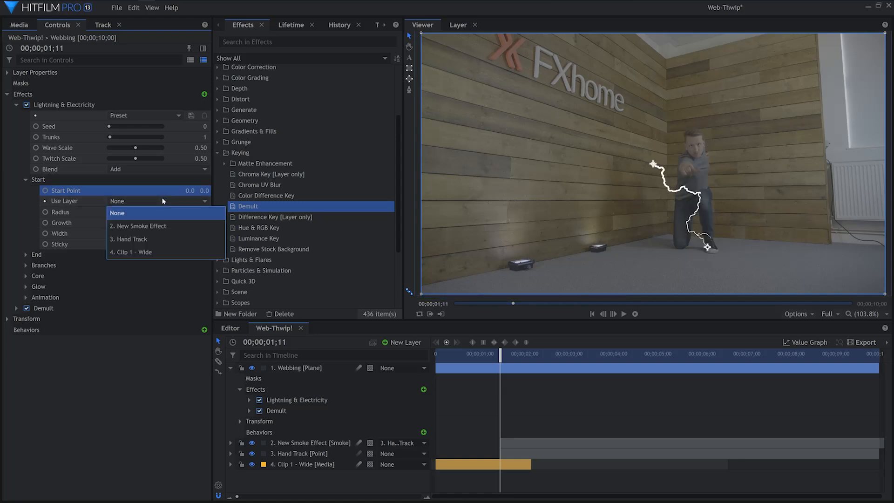
click(187, 237)
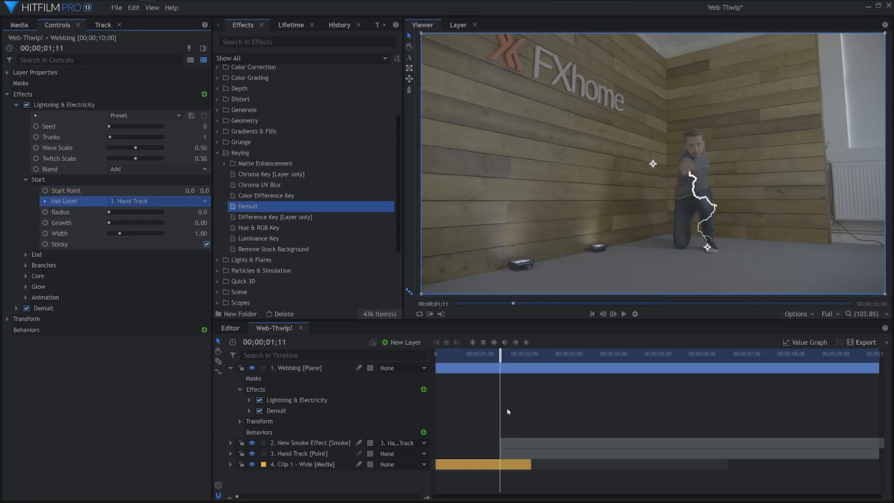
Place the lightning's End Point over the hand at 149.0, -32.0 and keyframe it at 00;00;01;11
mouse_move(502, 360)
mouse_down()
mouse_move(531, 362)
mouse_move(496, 362)
mouse_up()
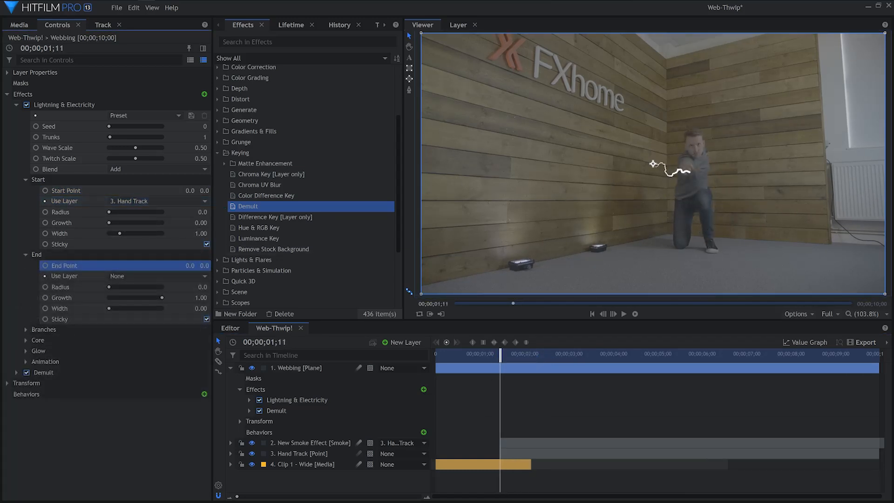
drag(189, 265, 258, 265)
mouse_move(204, 265)
mouse_down()
mouse_move(212, 265)
mouse_move(189, 265)
mouse_up()
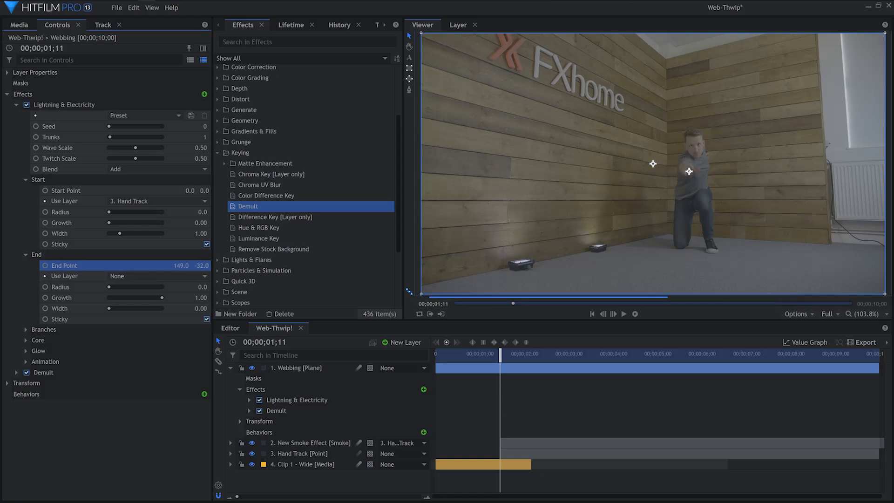
click(45, 266)
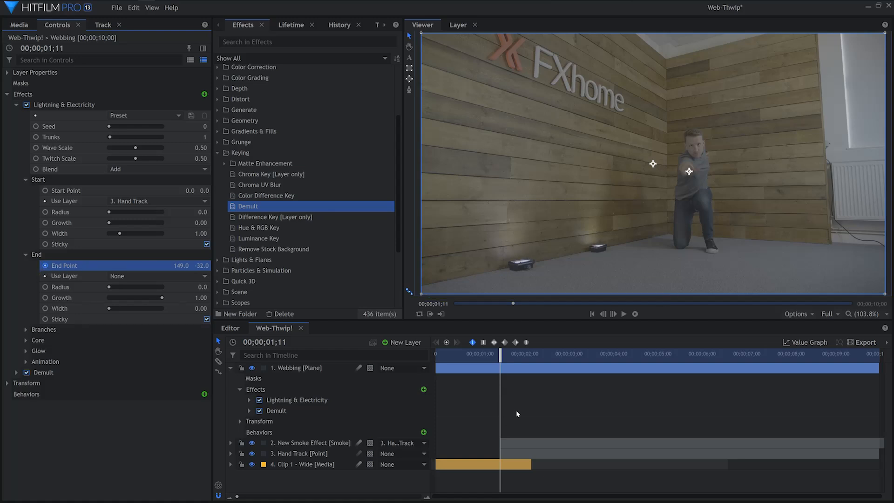
Animate the lightning's End Point to shoot out above the frame, at about 182.0, 571.1 by 00;00;01;17
drag(501, 355, 513, 357)
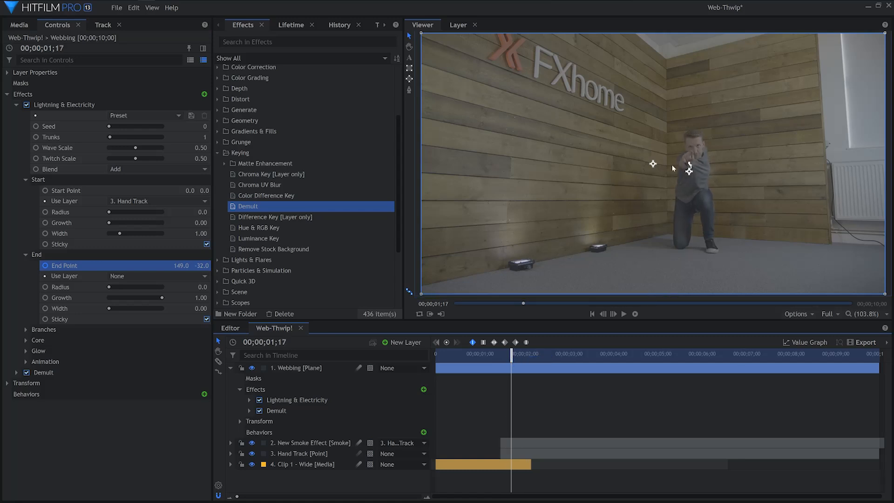
drag(689, 172, 697, 29)
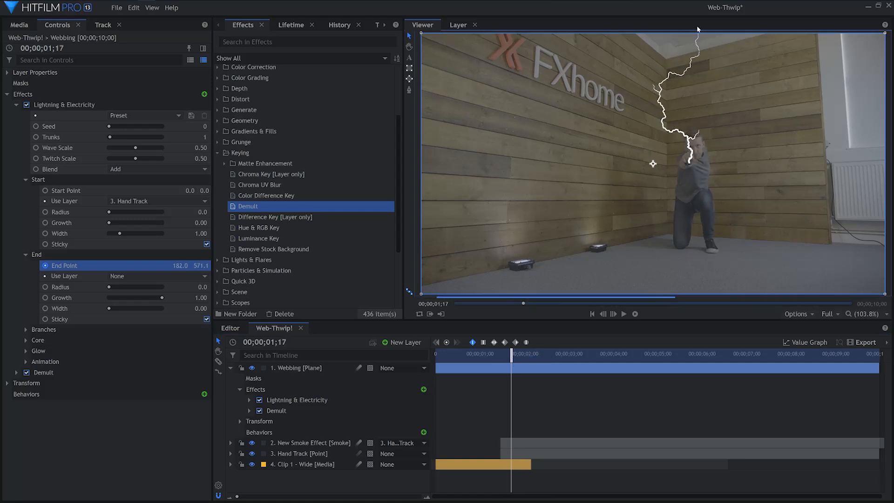
scroll(699, 79, down, 2)
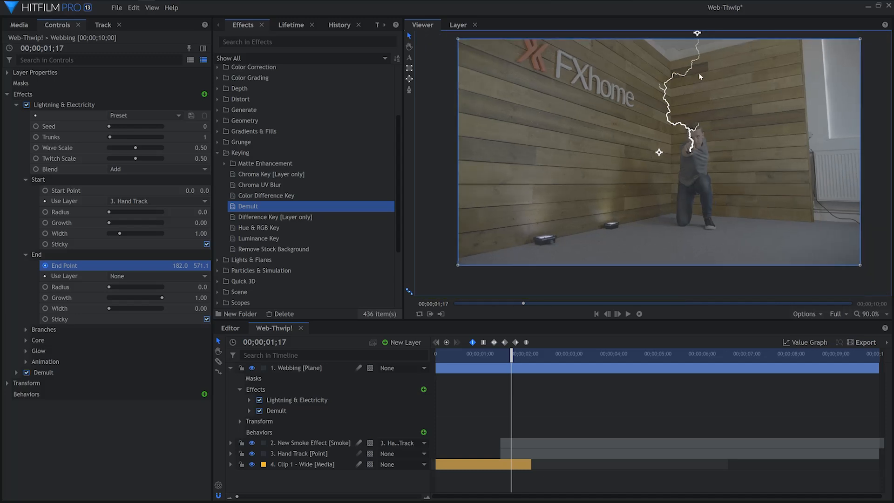
click(529, 379)
Keyframe the lightning's End width up to 3.00 at 00;00;01;16 and lower its Start width to 0.15
mouse_move(513, 359)
mouse_down()
mouse_move(501, 358)
mouse_move(509, 358)
mouse_up()
click(45, 308)
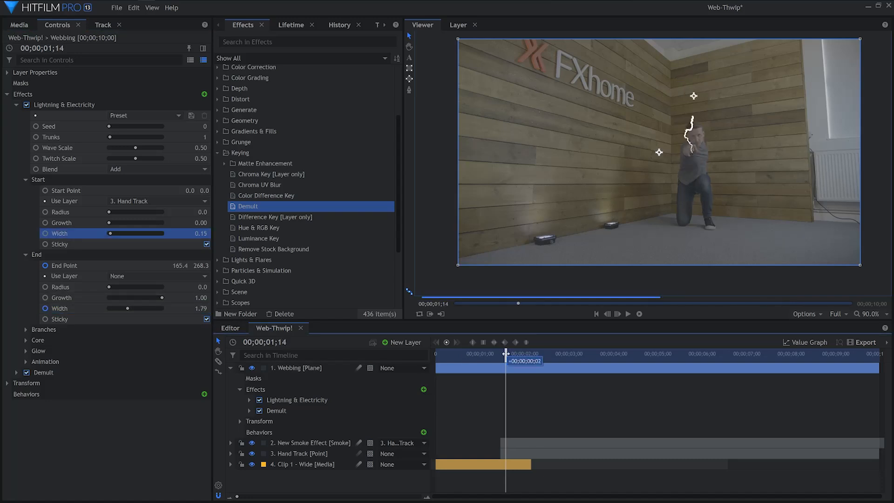
Trim the start of the Webbing plane to 00;00;01;11
drag(505, 354, 510, 356)
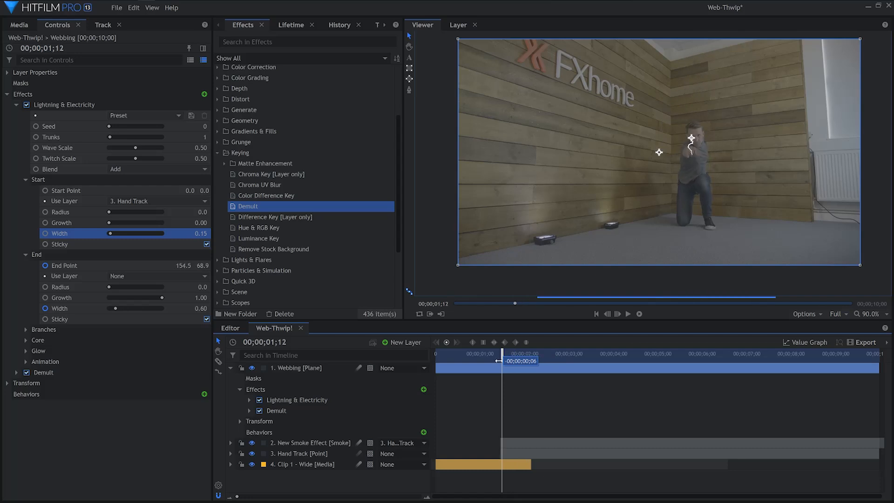
drag(436, 370, 501, 369)
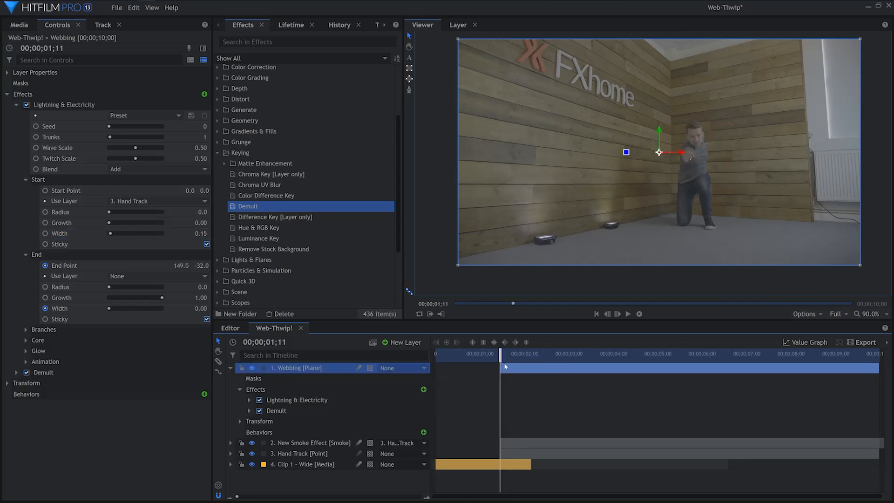
Keyframe Wave Scale from 1.00 down to about 0.01 and Twitch Scale from 0.50 to a lower value at 00;00;01;19
drag(135, 147, 190, 163)
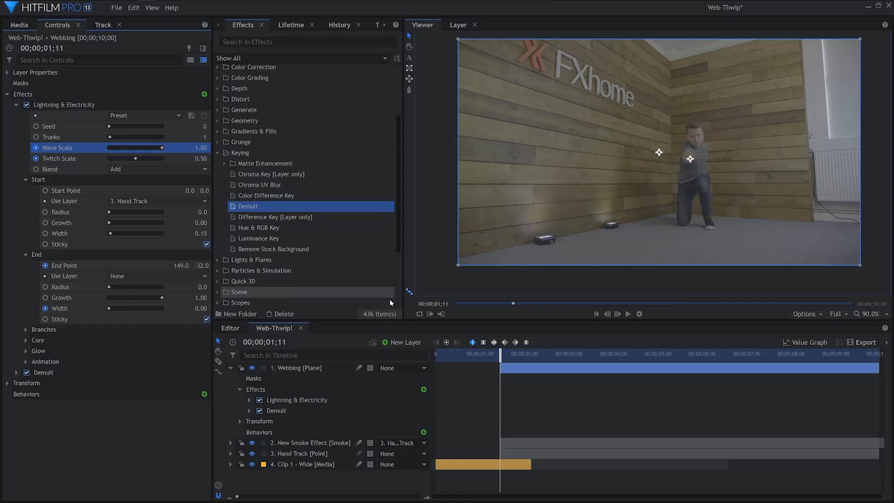
drag(500, 355, 515, 356)
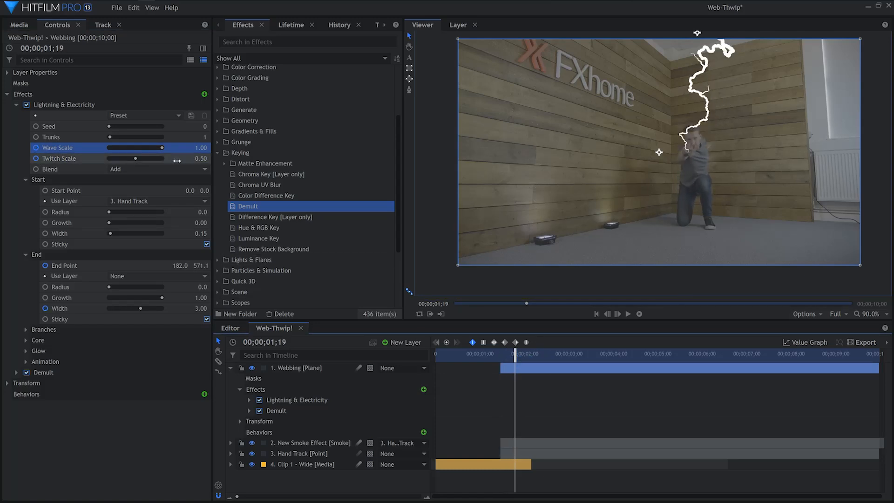
drag(162, 148, 109, 152)
drag(135, 159, 131, 162)
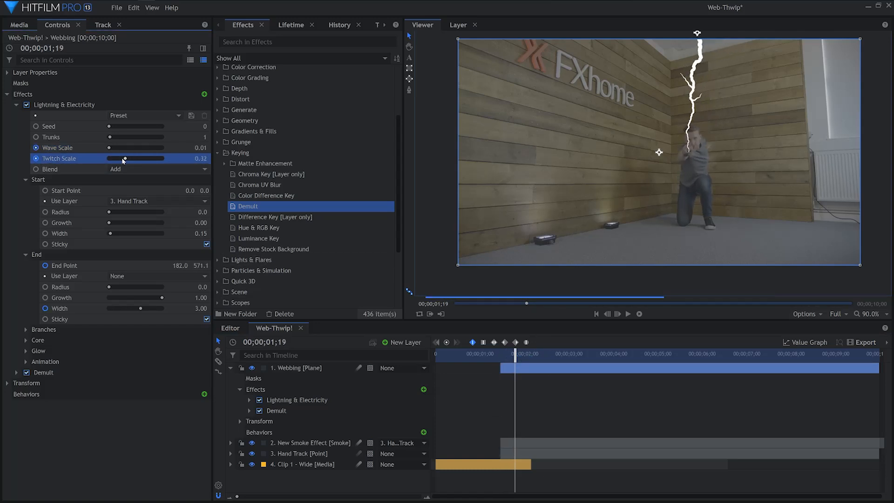
drag(515, 354, 506, 353)
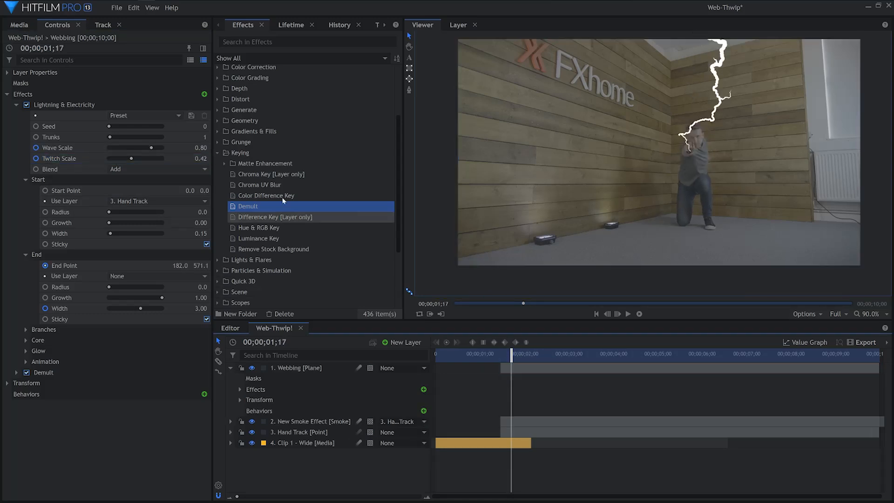
Apply the Fractal Noise effect to the Webbing plane, below Demult
click(218, 153)
click(218, 110)
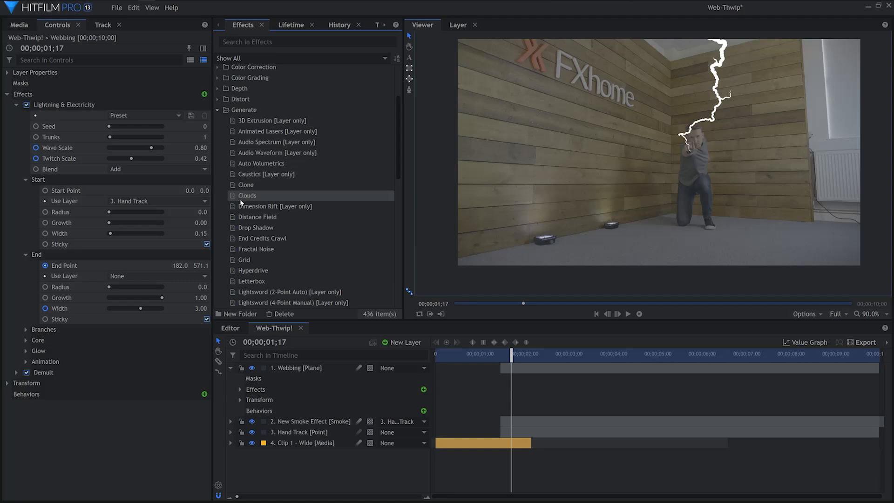
click(262, 251)
drag(125, 318, 117, 376)
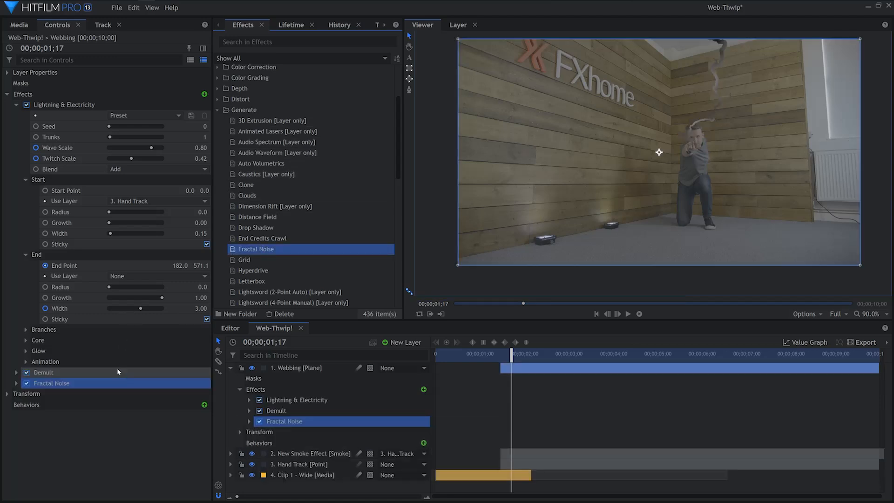
Load an orange Smoke-type preset in Fractal Noise and set its Scale to 12 px
click(129, 395)
click(122, 344)
click(26, 437)
scroll(93, 440, down, 3)
drag(109, 441, 101, 442)
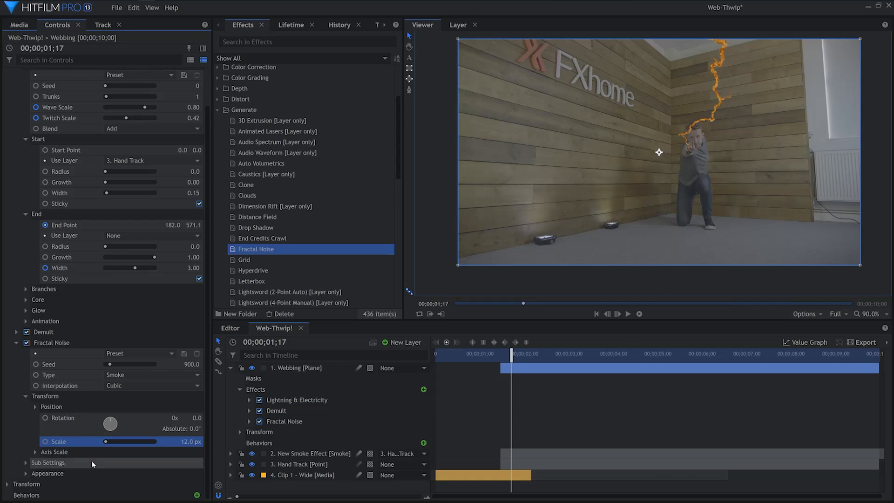
Change Color 2 of the Fractal Noise to white (#ffffff)
click(26, 473)
scroll(116, 447, down, 2)
click(35, 441)
click(199, 453)
click(418, 225)
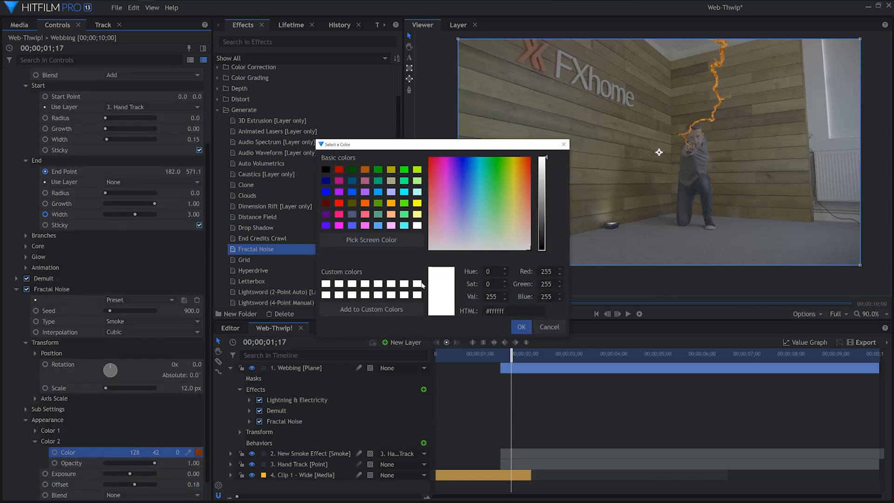
click(521, 326)
Change Color 1 of the Fractal Noise to black and collapse the effect's settings
click(35, 431)
click(198, 441)
click(325, 170)
click(520, 328)
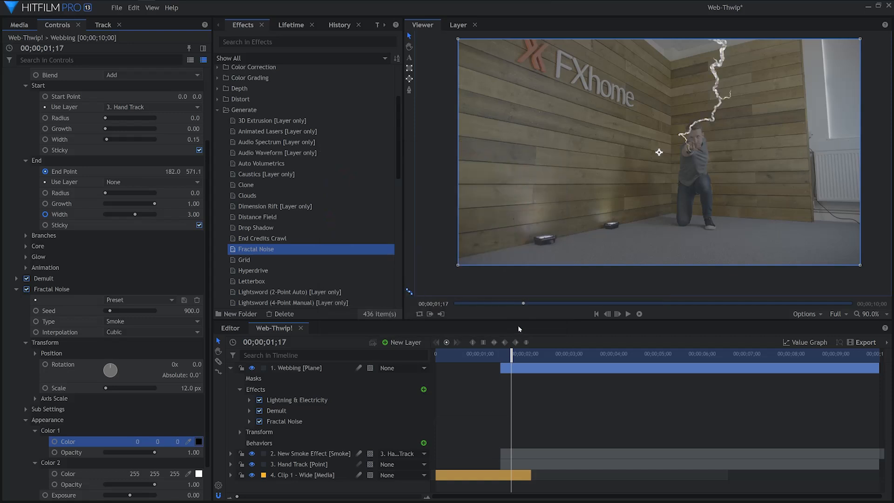
click(26, 420)
click(17, 344)
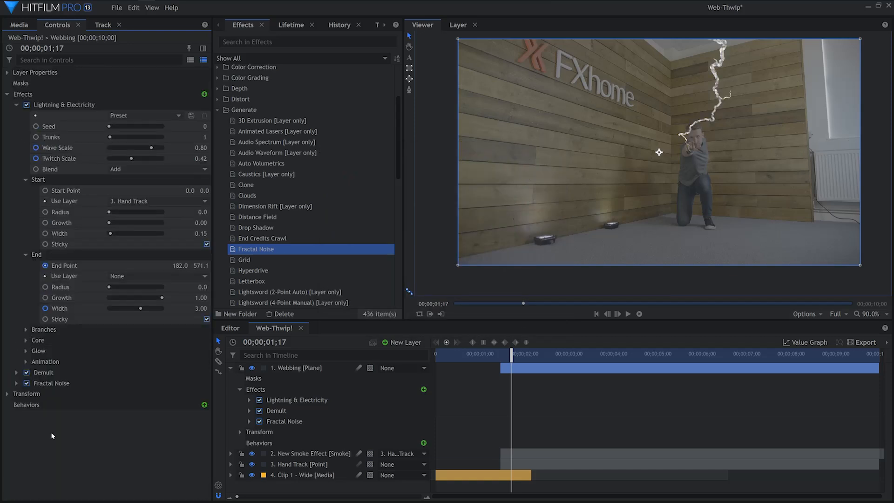
Apply the Solarize effect to the Webbing plane, below Fractal Noise
click(217, 110)
click(218, 228)
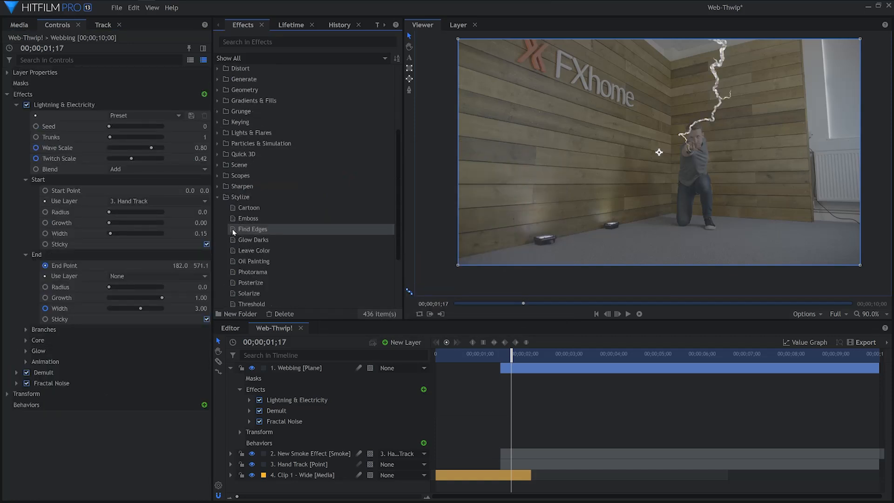
scroll(247, 242, down, 2)
click(262, 265)
drag(95, 383, 93, 391)
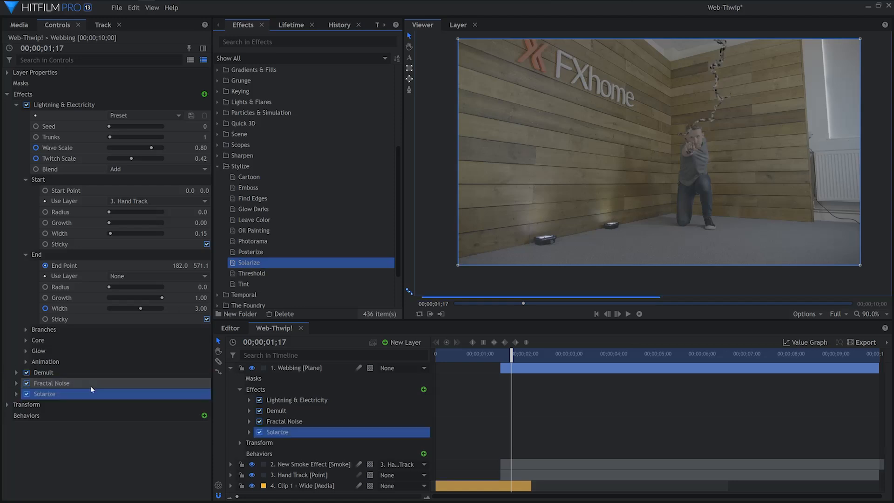
Set the Solarize Threshold to about 0.59
click(17, 394)
drag(134, 416, 121, 415)
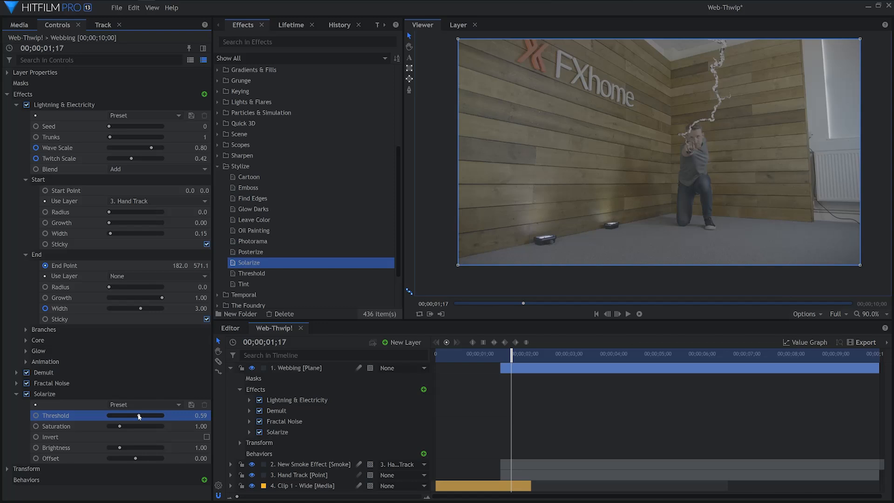
click(16, 394)
click(70, 443)
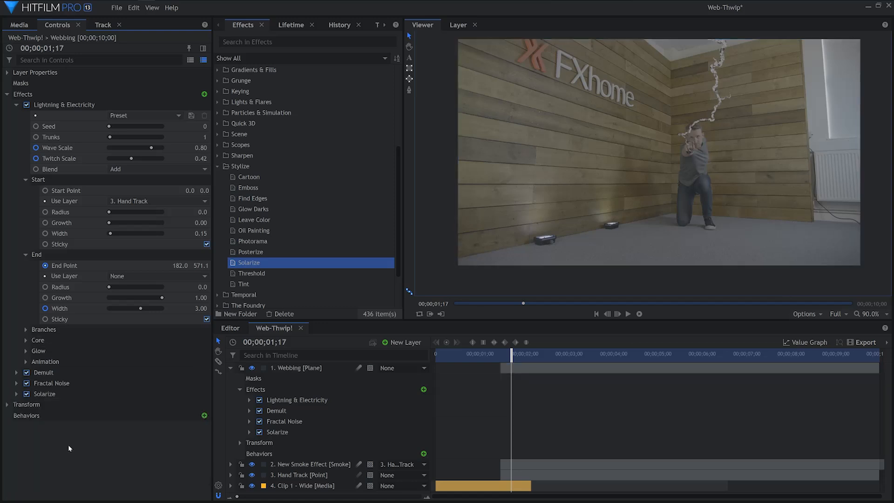
Apply Curves to the Webbing plane below Solarize and shape the RGB curve to darken the shadows and add contrast
click(217, 166)
click(217, 67)
drag(247, 163, 83, 425)
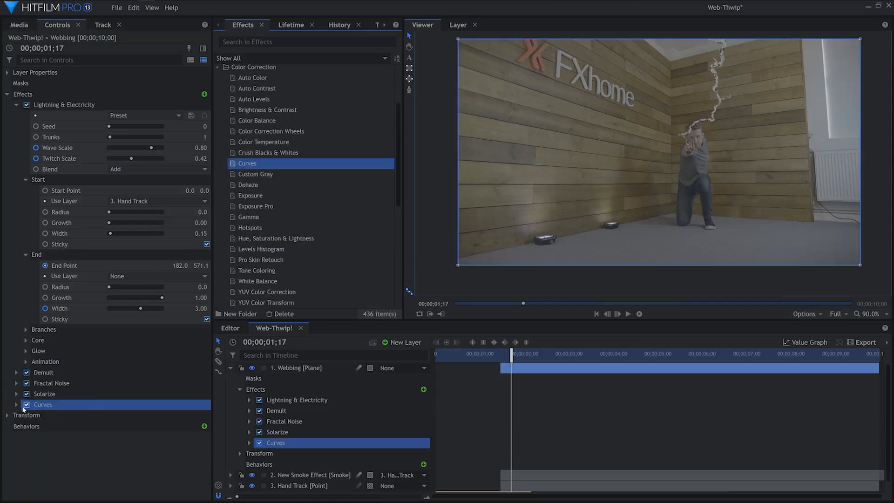
scroll(83, 425, down, 2)
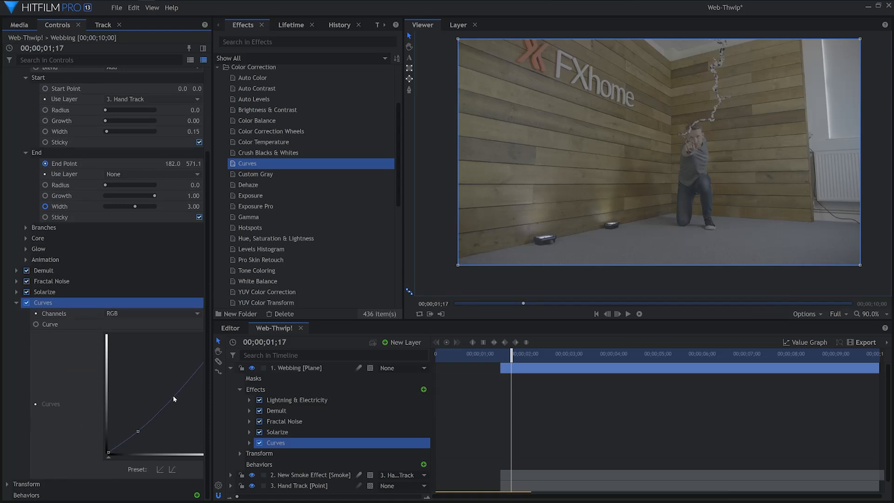
click(17, 302)
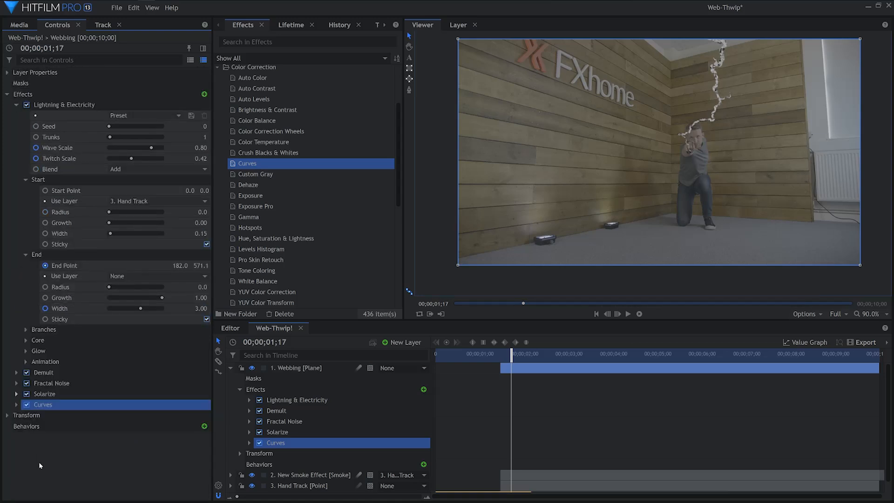
click(17, 104)
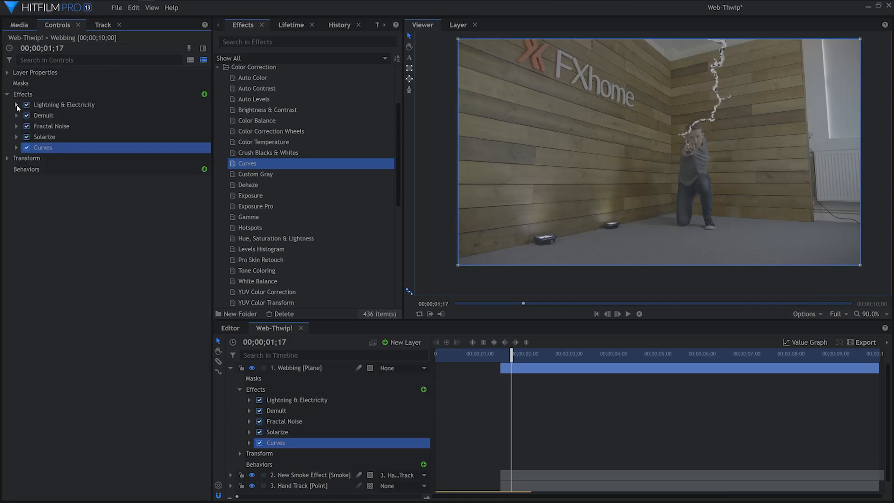
Apply Zoom Blur to the Webbing plane below Curves and choose its Subtle preset
click(216, 68)
click(217, 113)
drag(259, 198, 98, 150)
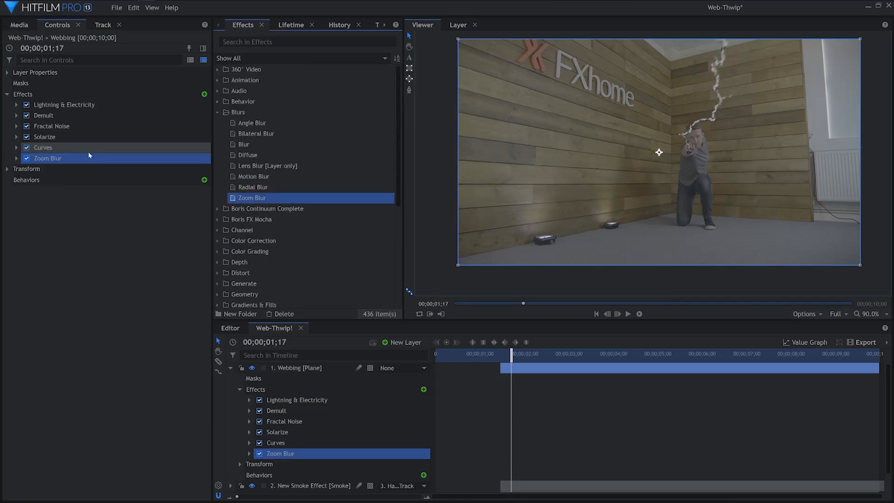
click(17, 159)
click(147, 169)
click(161, 221)
Apply Lens Blur to the Webbing plane below Zoom Blur and reduce its Radius to about 5.9 px
drag(261, 166, 116, 205)
click(17, 212)
drag(146, 256, 111, 255)
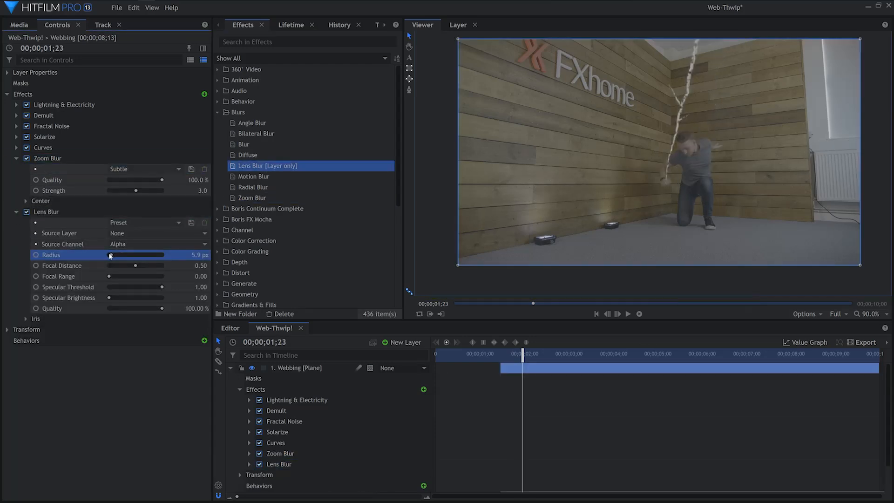
Collapse the Webbing plane's Zoom Blur and Lens Blur settings and bring up the project media
click(112, 365)
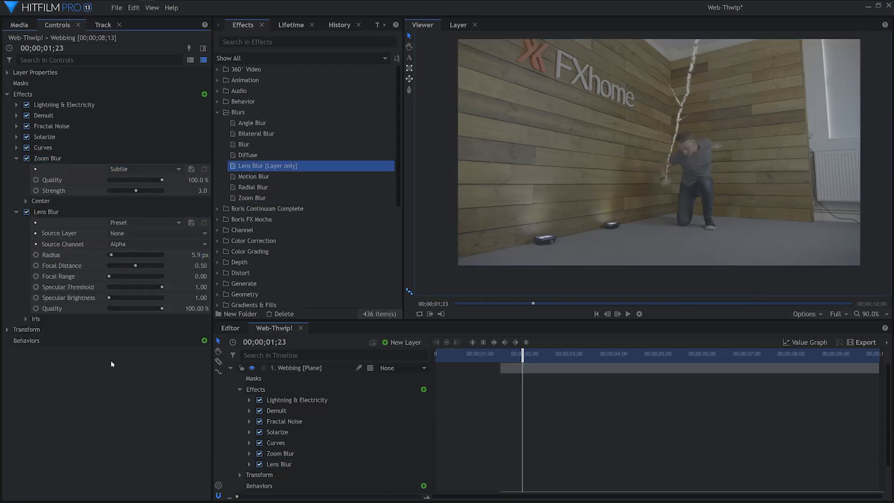
click(17, 158)
click(17, 170)
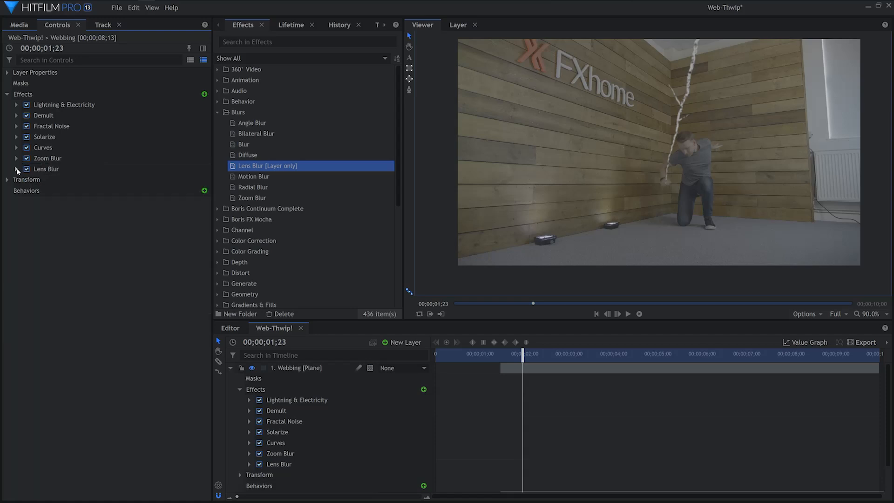
click(20, 25)
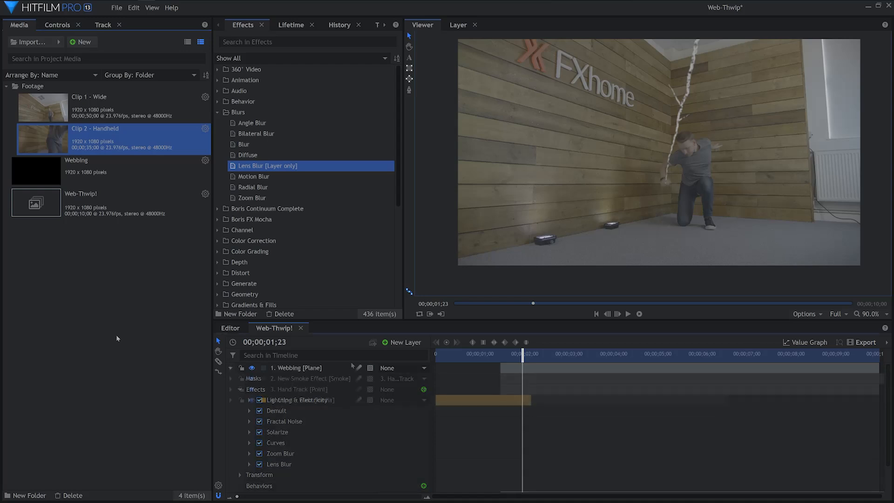
Add a new point layer to the Web-Thwip! composite and name it Master Controller
click(402, 342)
click(398, 420)
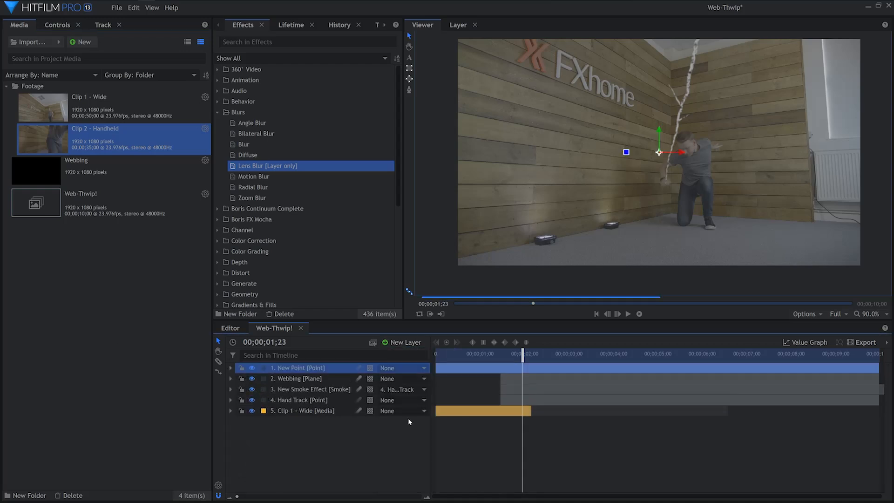
key(F2)
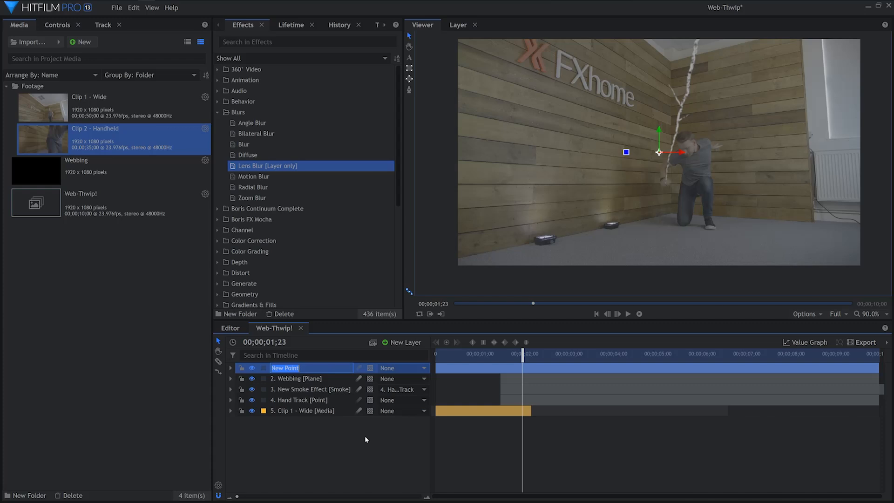
text(Master Controller)
key(Return)
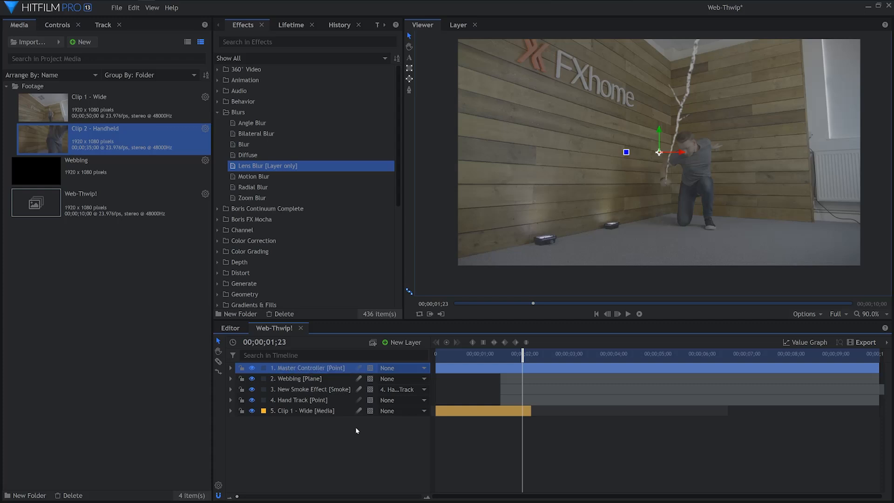
Parent the Hand Track point and the Clip 1 - Wide layer to Master Controller
click(326, 400)
shift+click(335, 412)
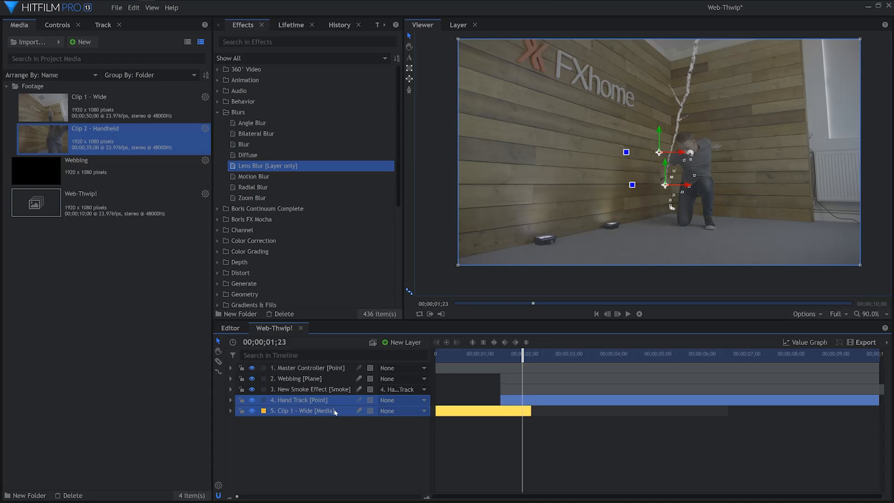
click(394, 402)
click(412, 428)
click(412, 429)
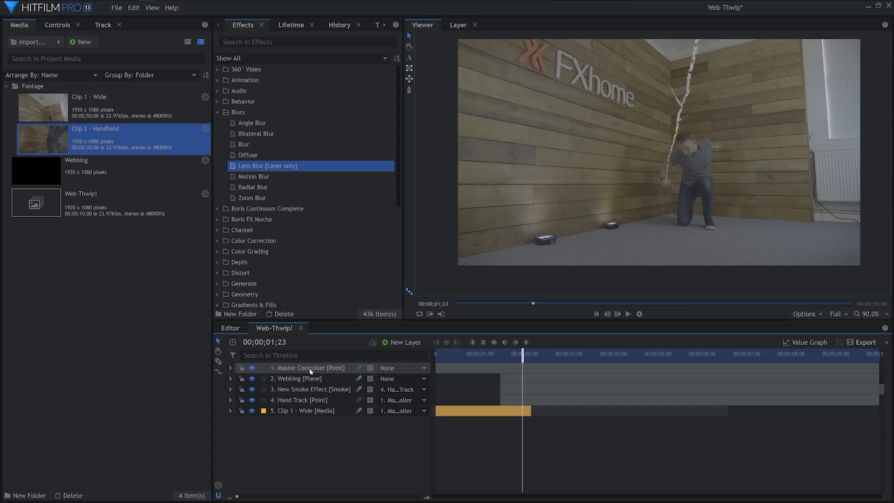
Set starting Position and Scale keyframes on Master Controller shortly before the two-second mark, as the hand comes down
click(278, 369)
click(231, 369)
click(240, 378)
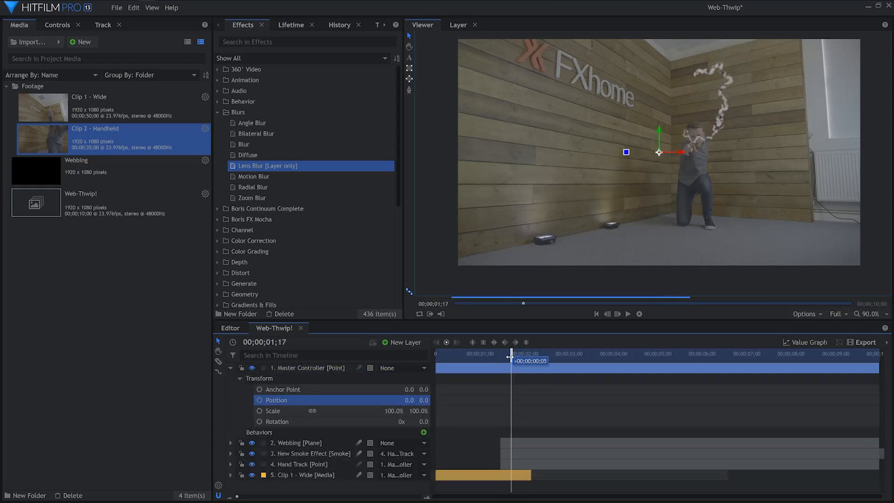
click(259, 400)
click(260, 411)
Place Clip 2 - Handheld at the top of the layer stack, starting at 00;00;02;00
drag(517, 357, 524, 357)
drag(55, 136, 304, 319)
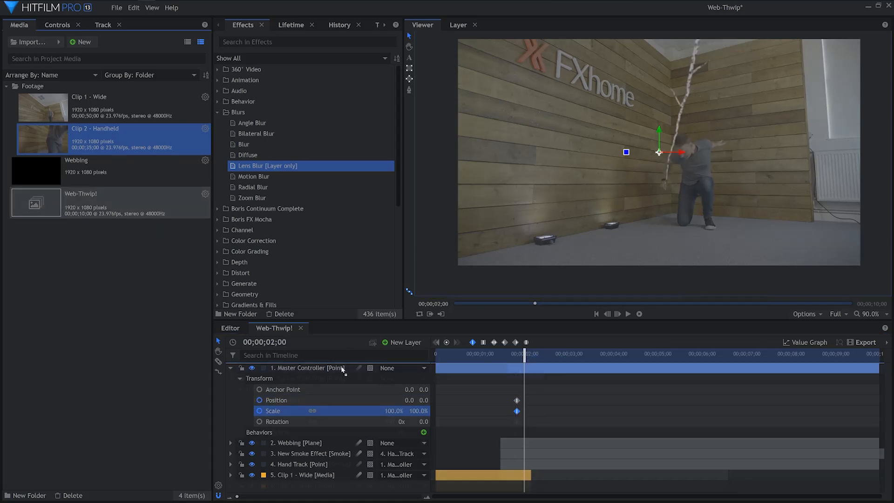
drag(342, 370, 344, 369)
At 00;00;02;00, keyframe Master Controller's Scale to 690% and its Position to 0.0, 1302.0 to zoom in on the hand
mouse_move(523, 357)
mouse_down()
mouse_move(533, 358)
mouse_move(525, 358)
mouse_up()
drag(394, 422, 554, 422)
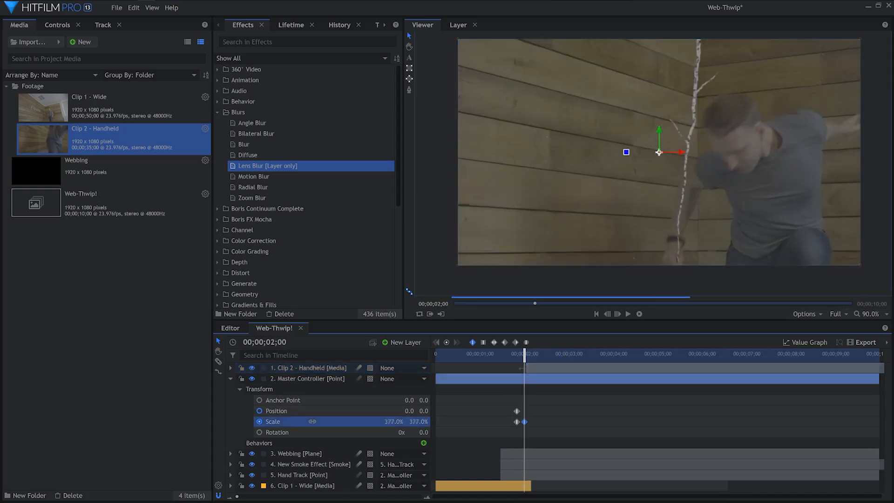
drag(423, 411, 819, 411)
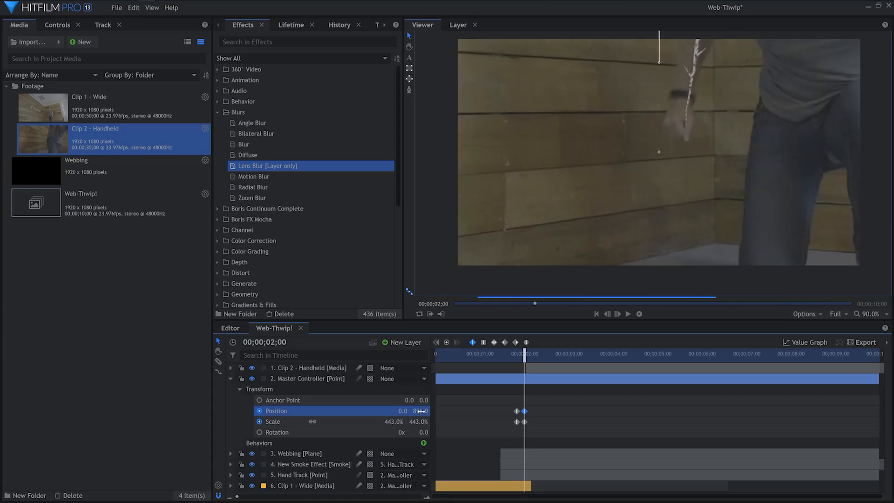
drag(395, 422, 510, 422)
drag(421, 411, 621, 411)
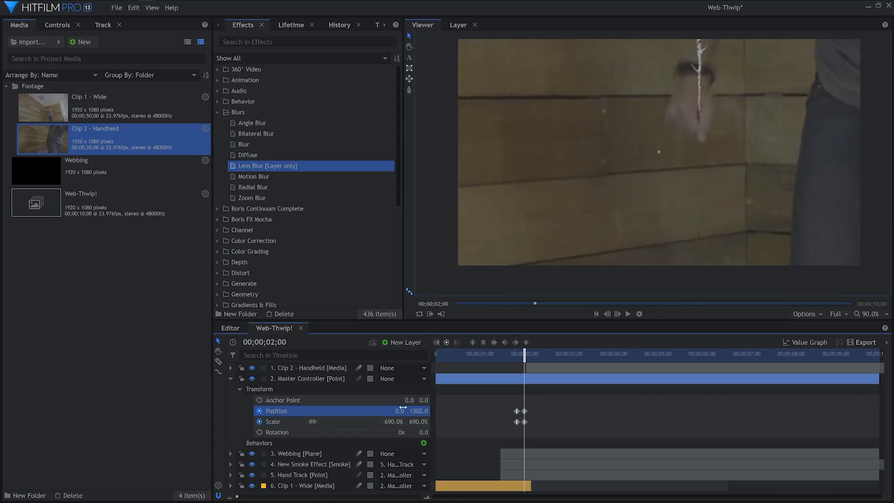
Shift Master Controller's first keyframes to 00;00;01;19 and delay its last keyframes and the start of Clip 2 - Handheld by one frame
drag(524, 356, 526, 357)
drag(538, 399, 527, 423)
drag(527, 361, 515, 361)
click(542, 410)
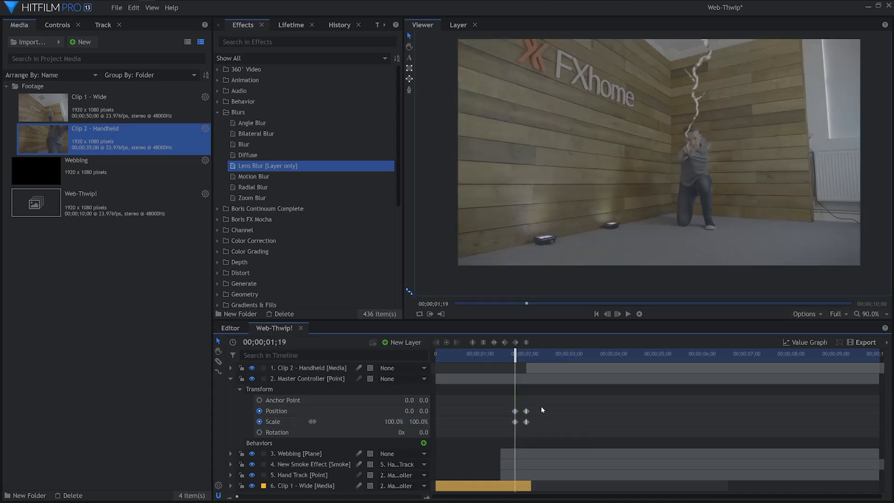
Smooth Master Controller's Position and Scale keyframes and reshape both value curves to start slowly and rise steeply near the end
drag(538, 410, 517, 422)
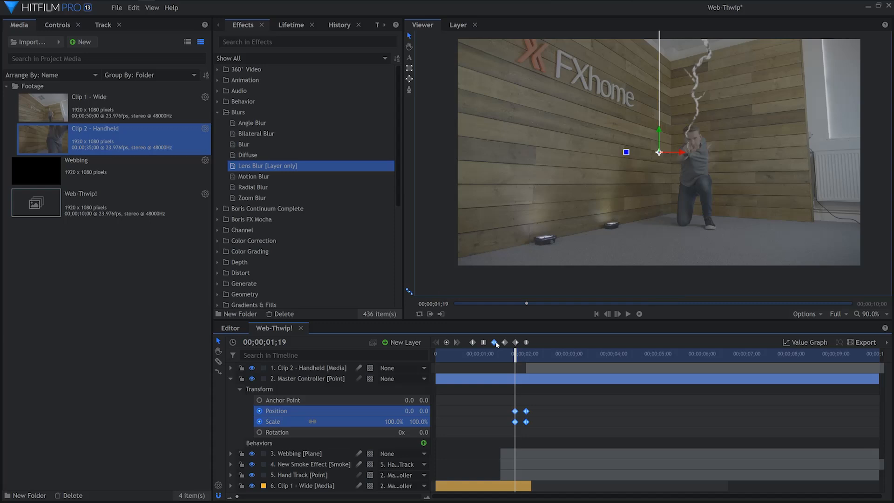
click(791, 343)
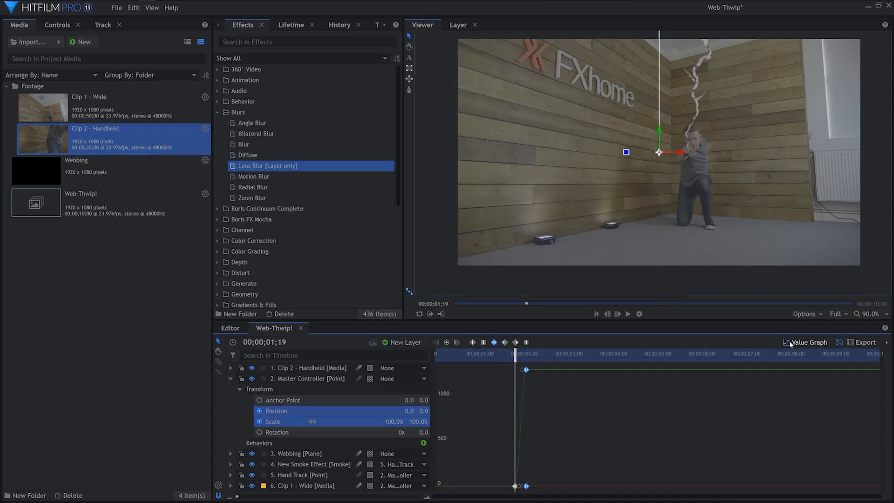
drag(241, 498, 330, 498)
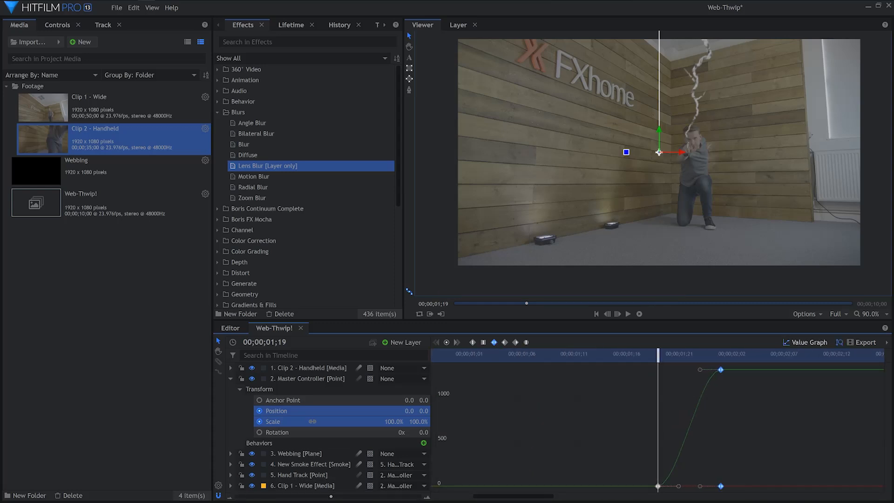
click(285, 411)
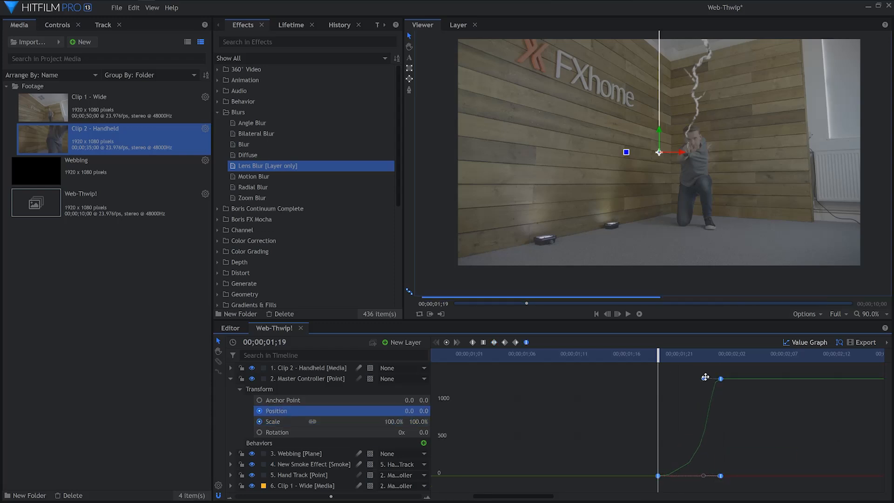
click(279, 422)
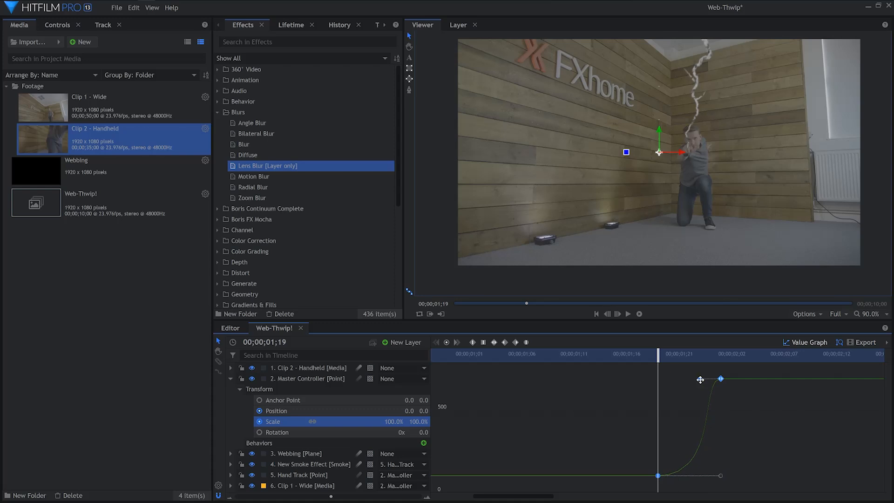
click(790, 342)
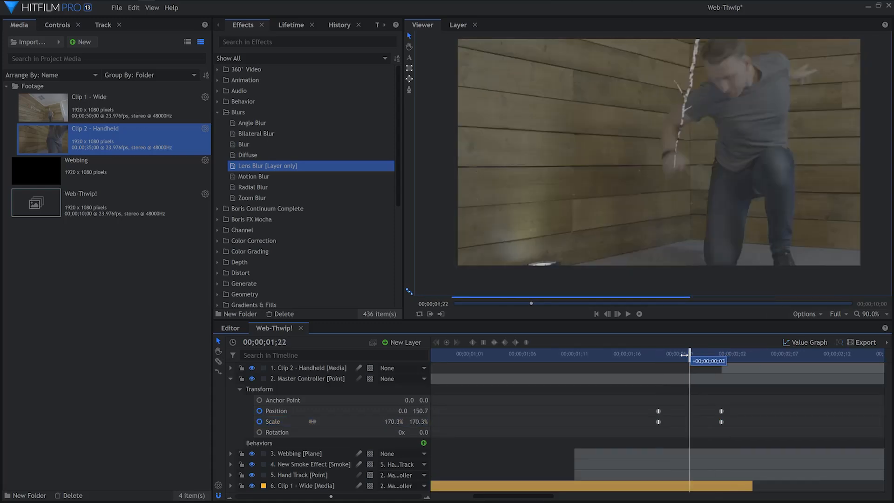
Collapse Master Controller and enable motion blur on the Webbing, New Smoke Effect and Clip 1 - Wide layers
click(230, 378)
click(328, 392)
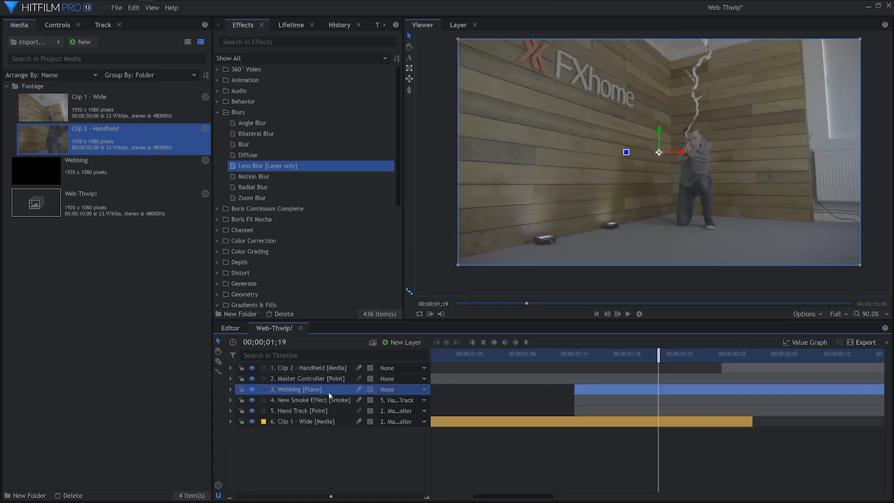
shift+click(331, 423)
click(359, 435)
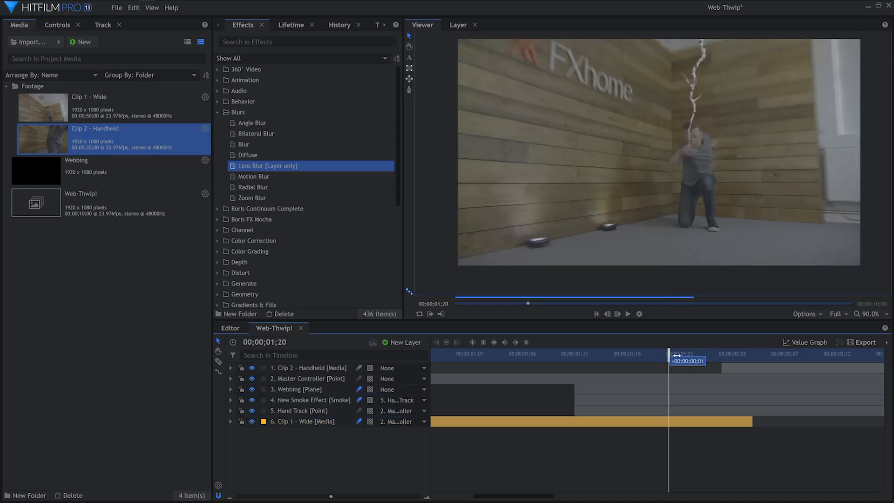
Add a new grade layer above all other layers and name it Shake
click(402, 343)
click(398, 380)
text(Shake)
key(Return)
Find the Shake effect in the Grunge category and apply it to the Shake grade layer
click(217, 112)
click(217, 230)
scroll(267, 239, down, 3)
click(257, 278)
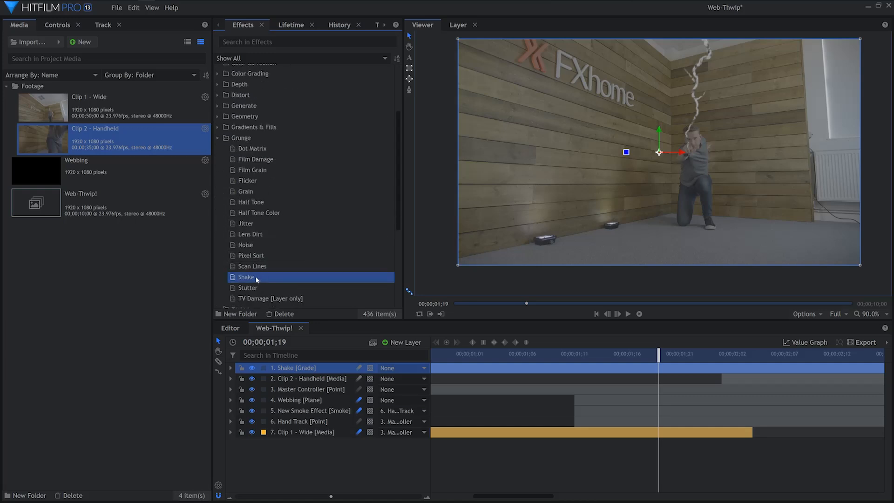
drag(294, 369, 295, 369)
Keyframe the Shake effect's Amount at 0.0 at 00;00;01;18 and advance to 00;00;01;20
click(60, 26)
click(16, 127)
mouse_move(658, 356)
mouse_down()
mouse_move(627, 356)
mouse_move(647, 356)
mouse_up()
click(36, 148)
key(Right)
key(Right)
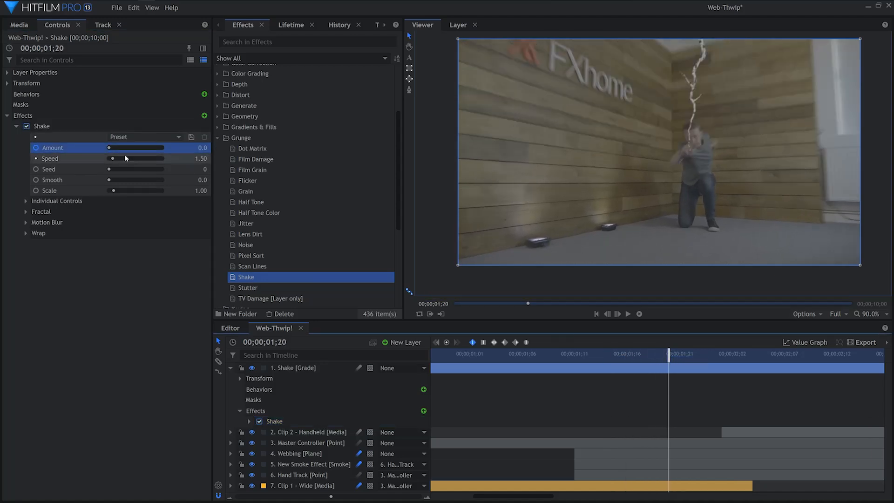